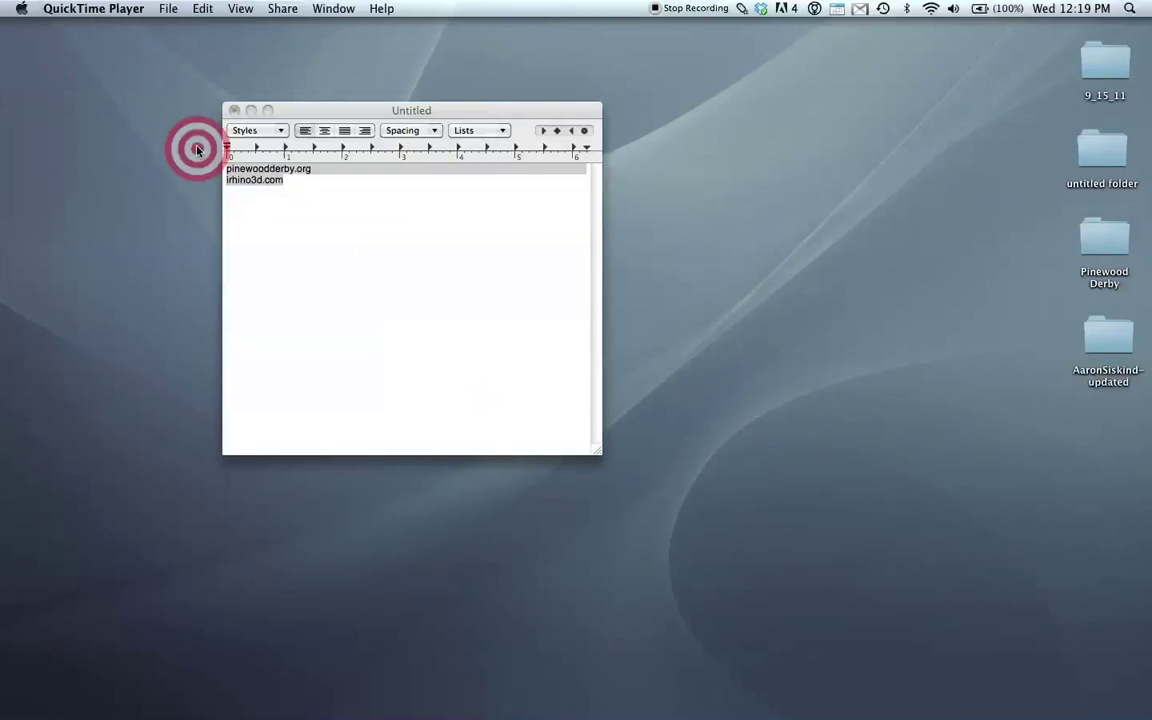
# Bring Firefox to the front, showing the Rhino for OS X page at mac.rhino3d.com
pyautogui.moveTo(589, 699)
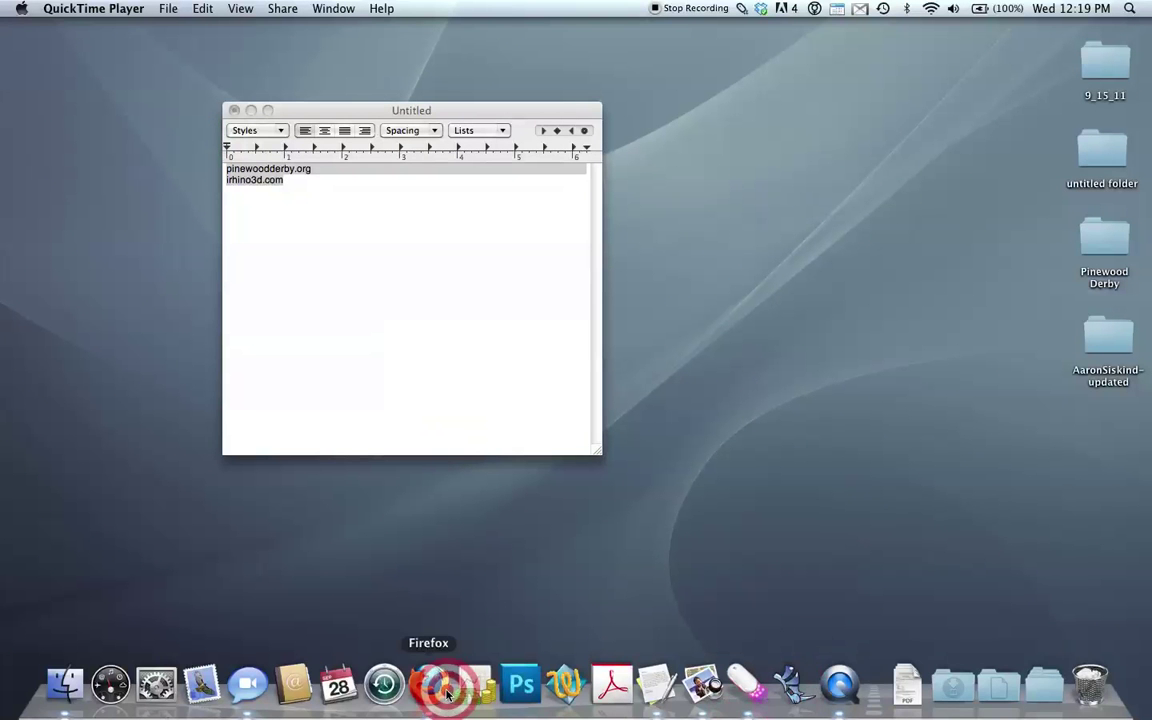
pyautogui.click(444, 686)
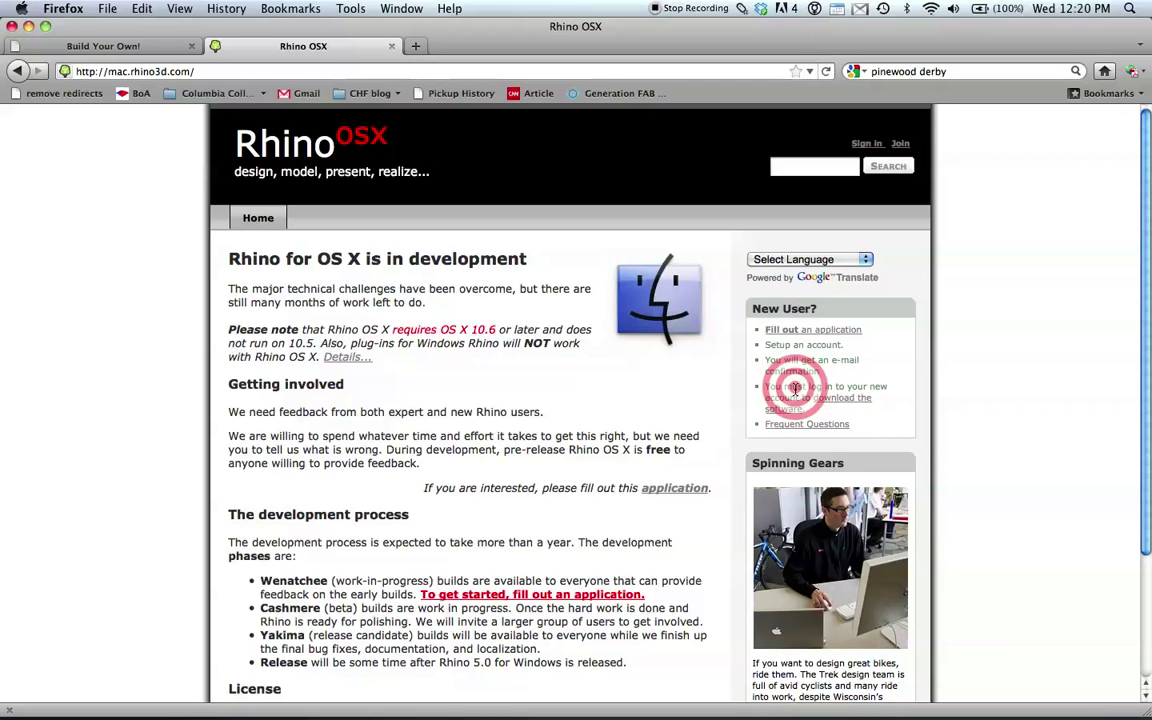
# Switch to the Build Your Own! tab and browse the Step 1: Choose Body car options
pyautogui.click(152, 47)
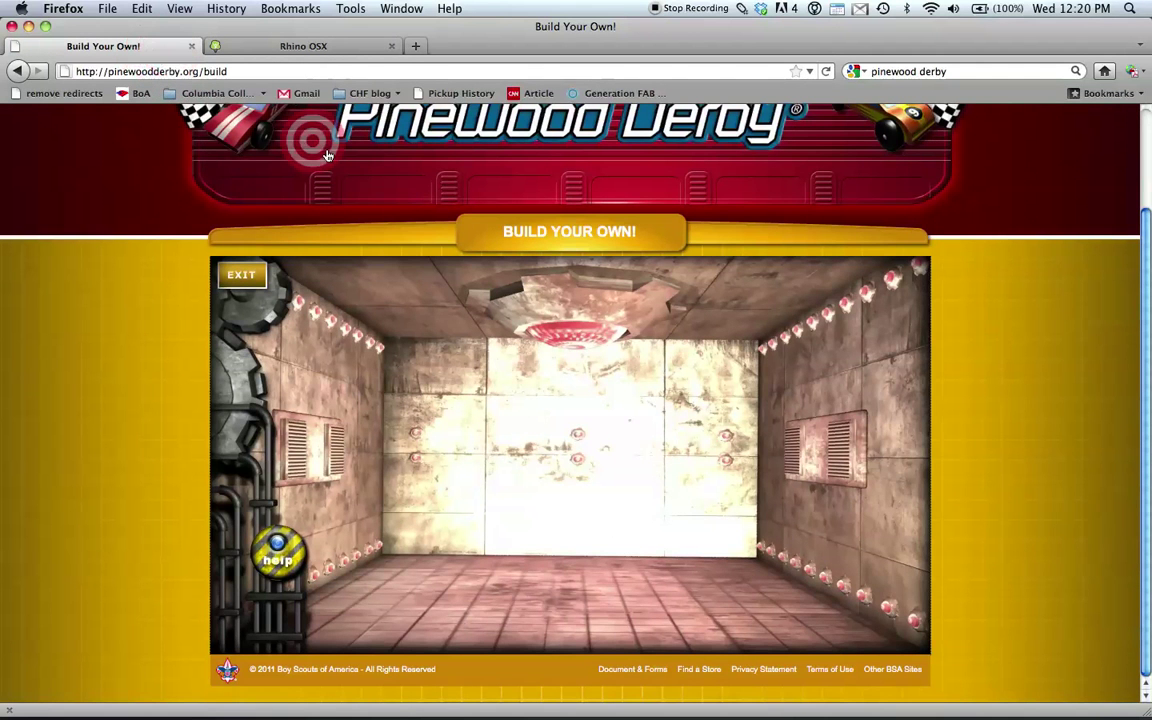
pyautogui.scroll(1, 428, 298)
pyautogui.scroll(1, 440, 305)
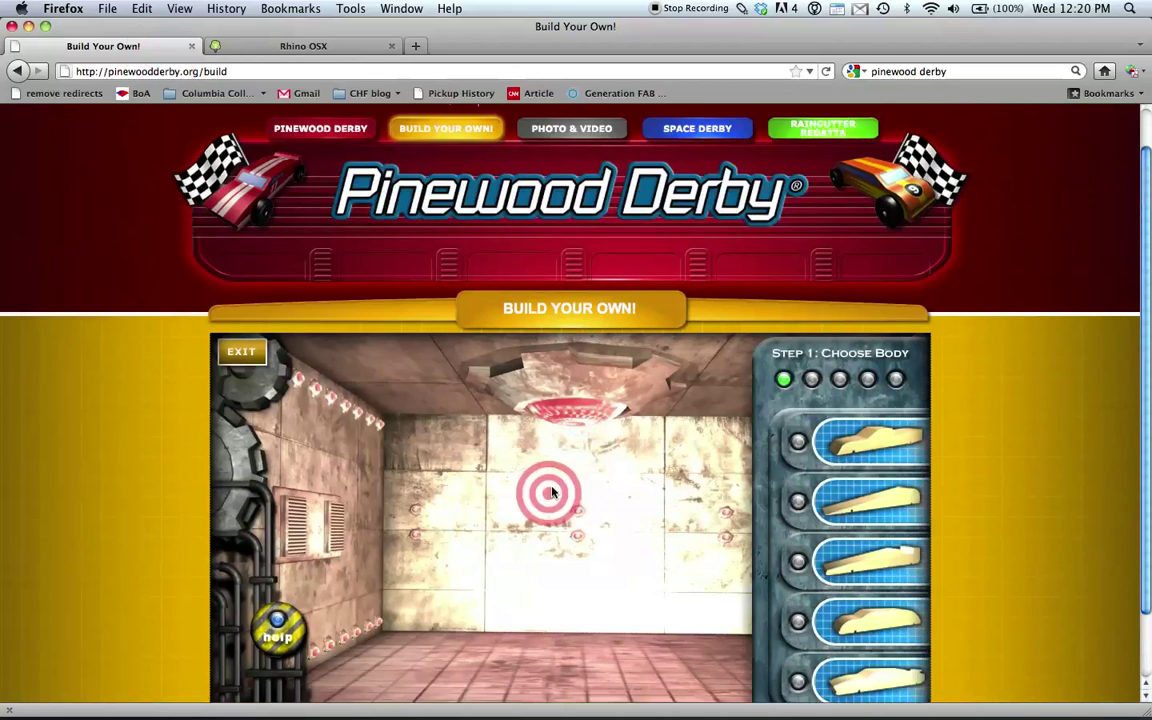
pyautogui.scroll(-2, 560, 485)
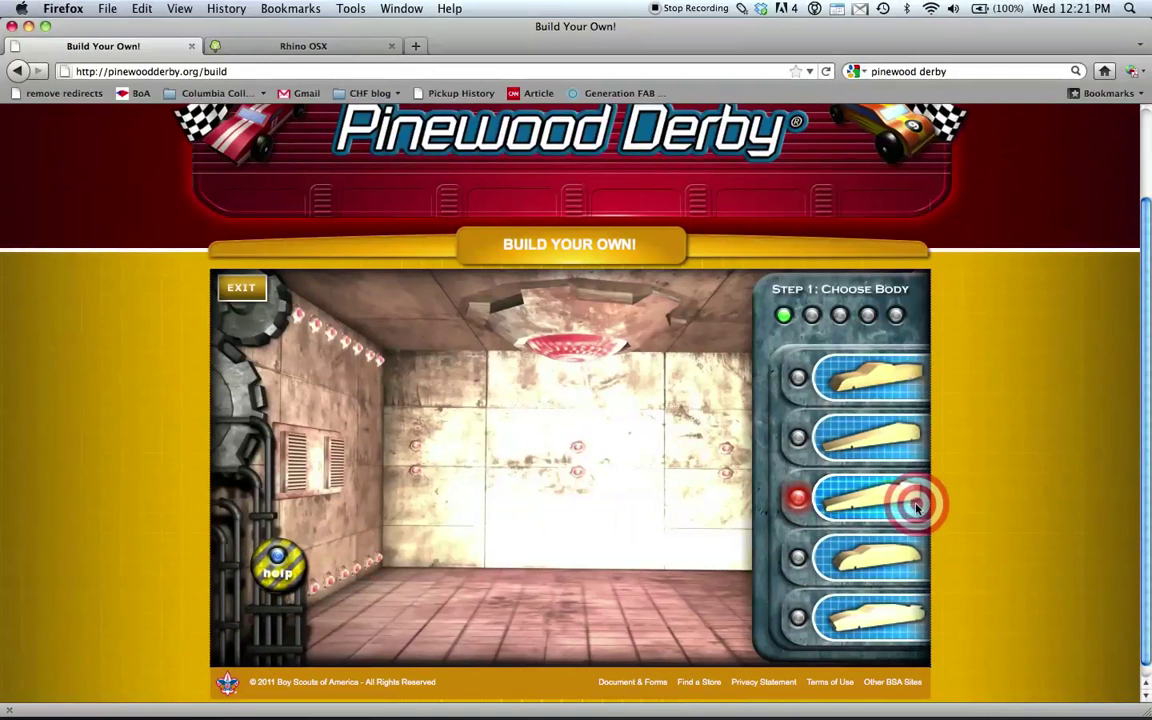
# Hide Firefox and launch Rhino 5 from the Dock
pyautogui.press('super+h')
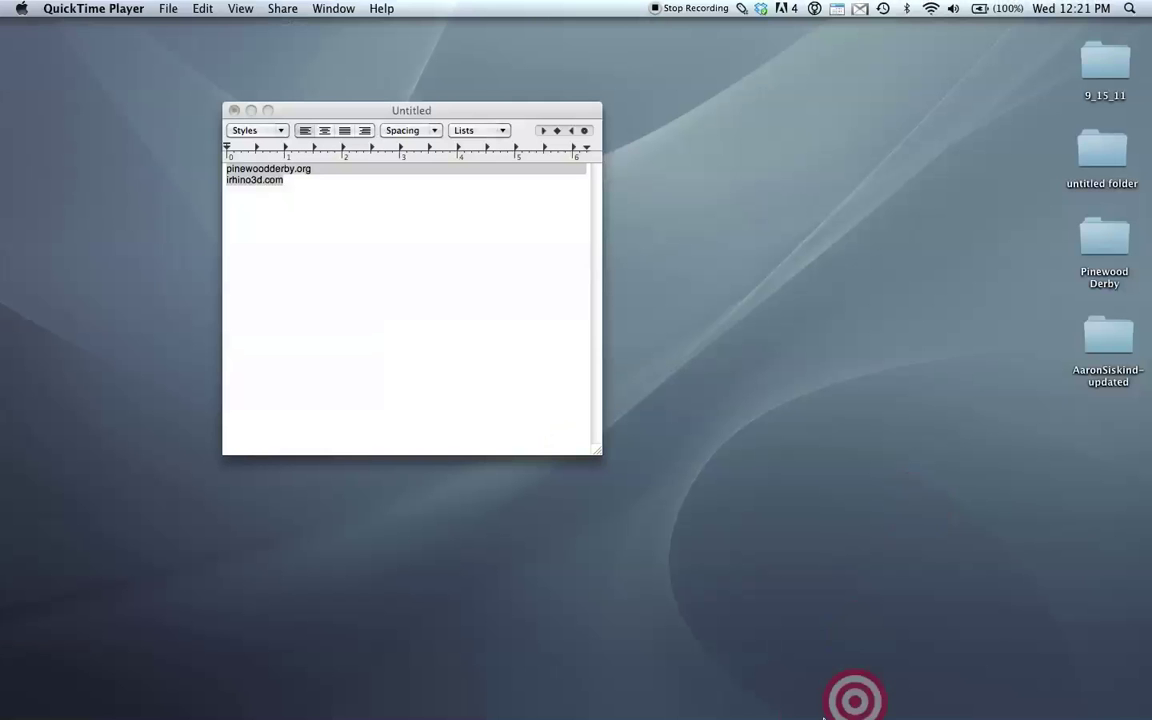
pyautogui.click(795, 698)
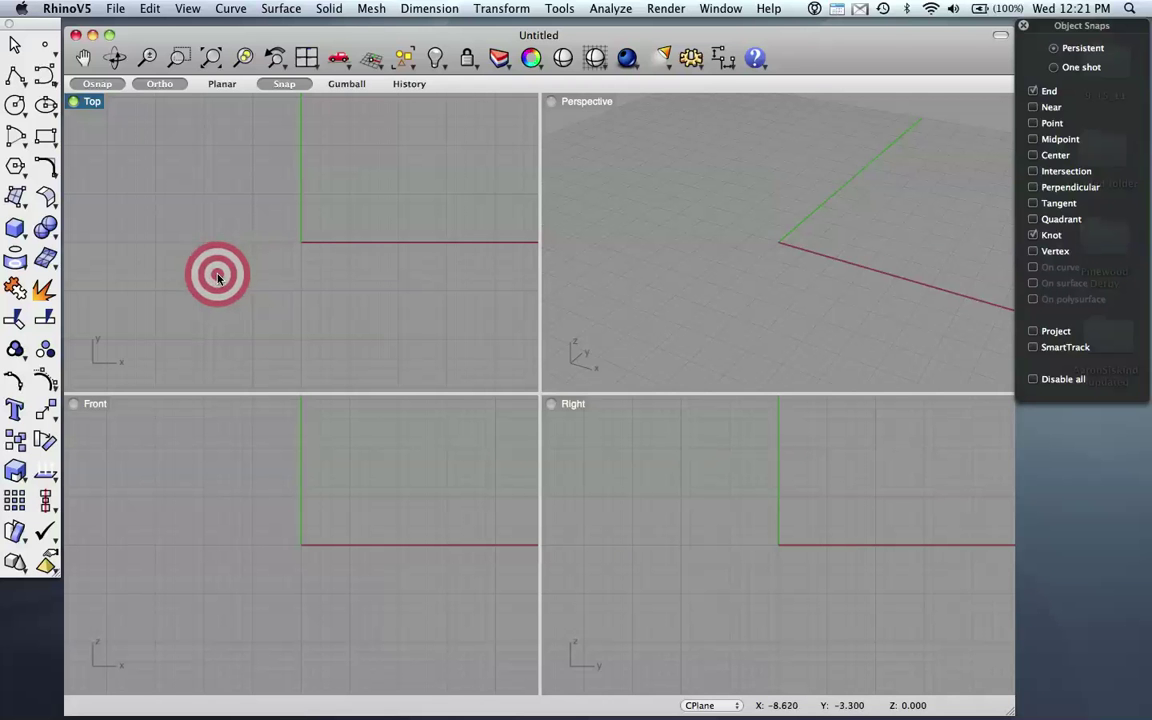
# Close the untitled document and open pinewood.3dm from Open Recent
pyautogui.click(76, 35)
pyautogui.click(117, 9)
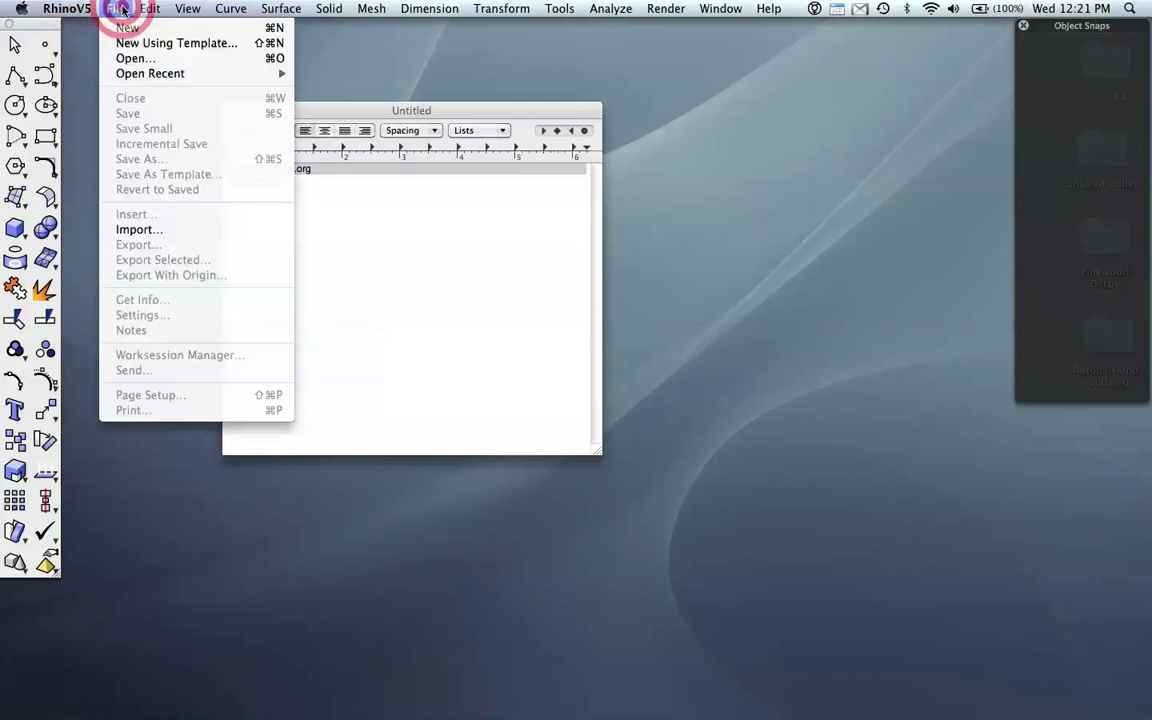
pyautogui.moveTo(150, 73)
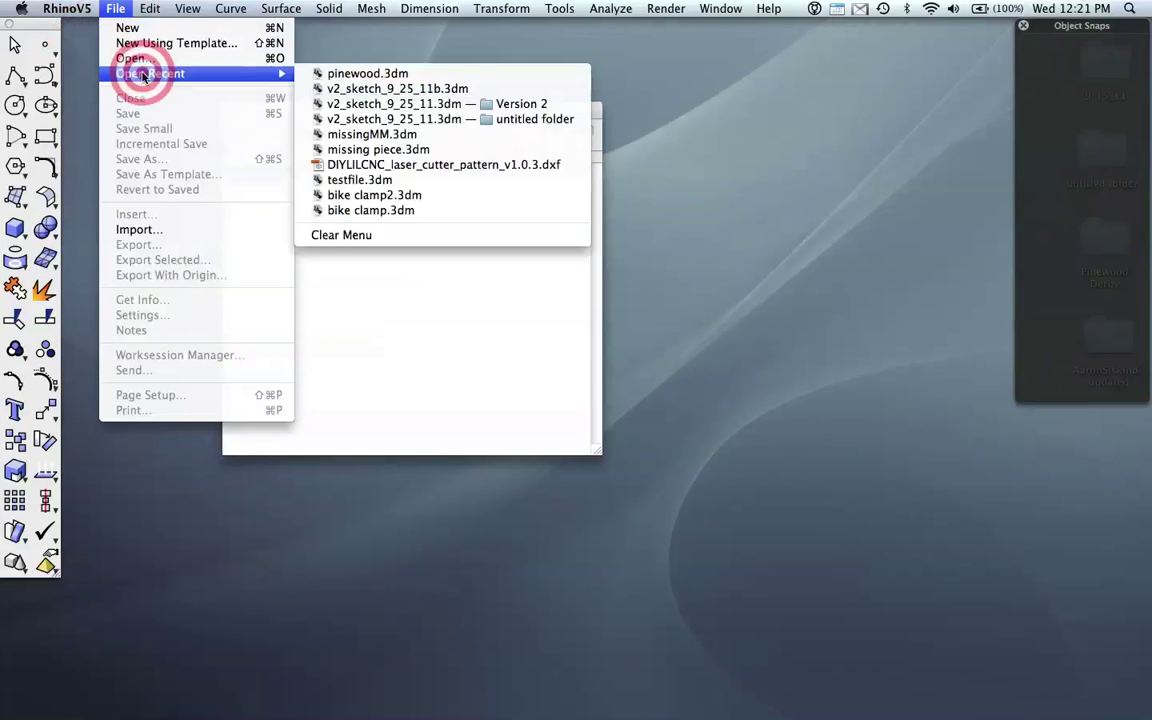
pyautogui.click(341, 76)
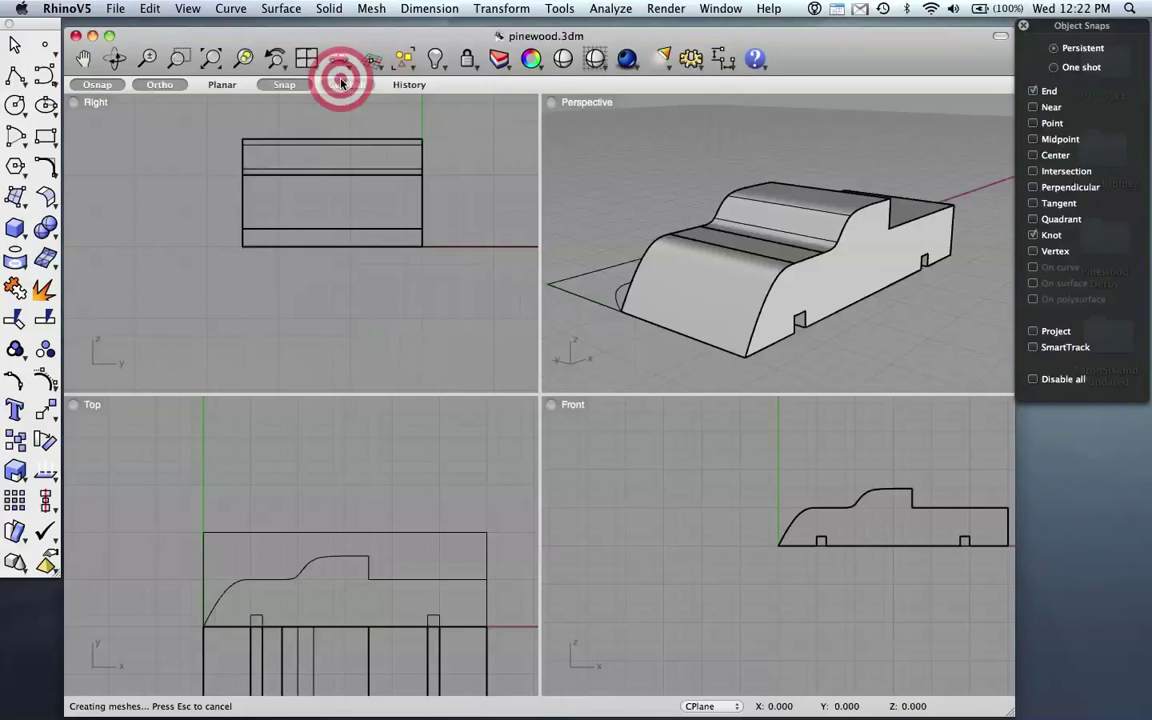
pyautogui.moveTo(815, 262); pyautogui.dragTo(824, 318, button='right')
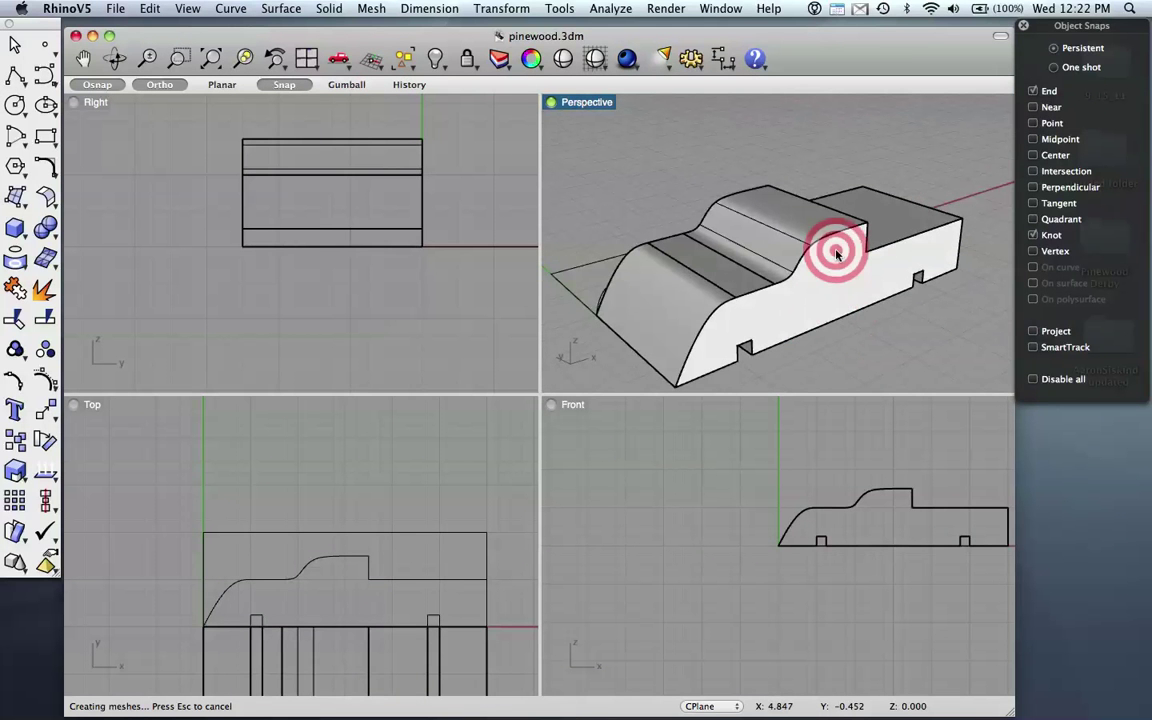
# Add Layer 01 as the current layer and hide the envelope layer's car geometry
pyautogui.click(497, 60)
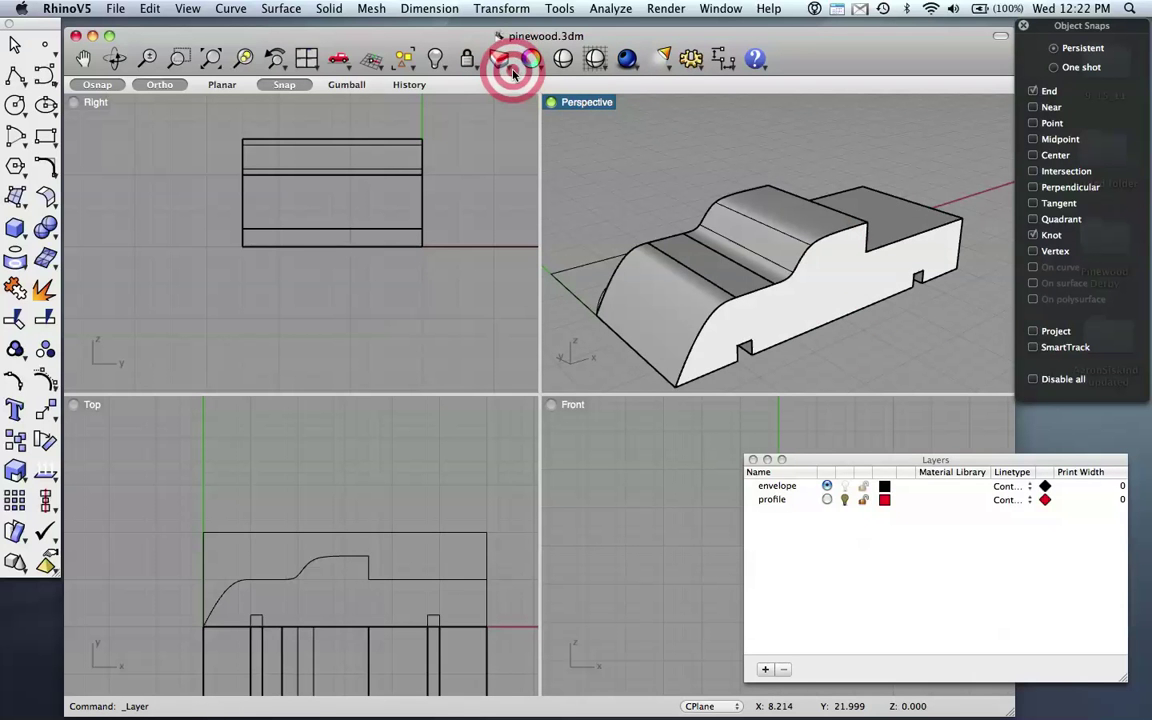
pyautogui.click(839, 516)
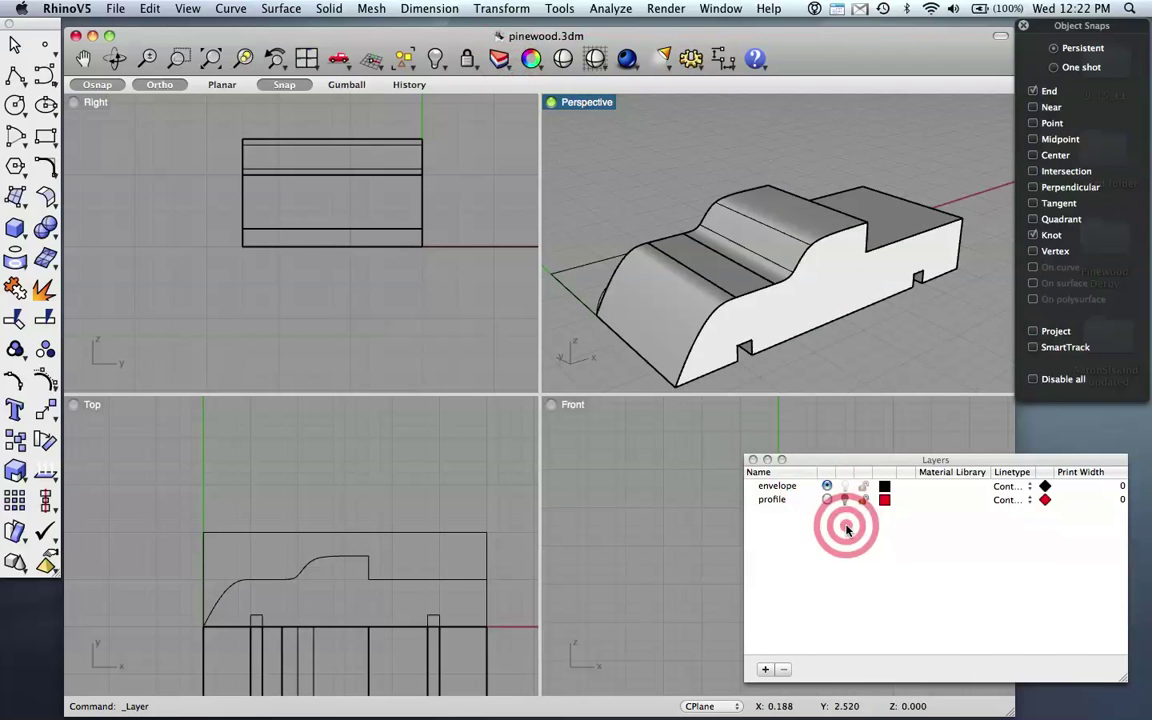
pyautogui.click(767, 670)
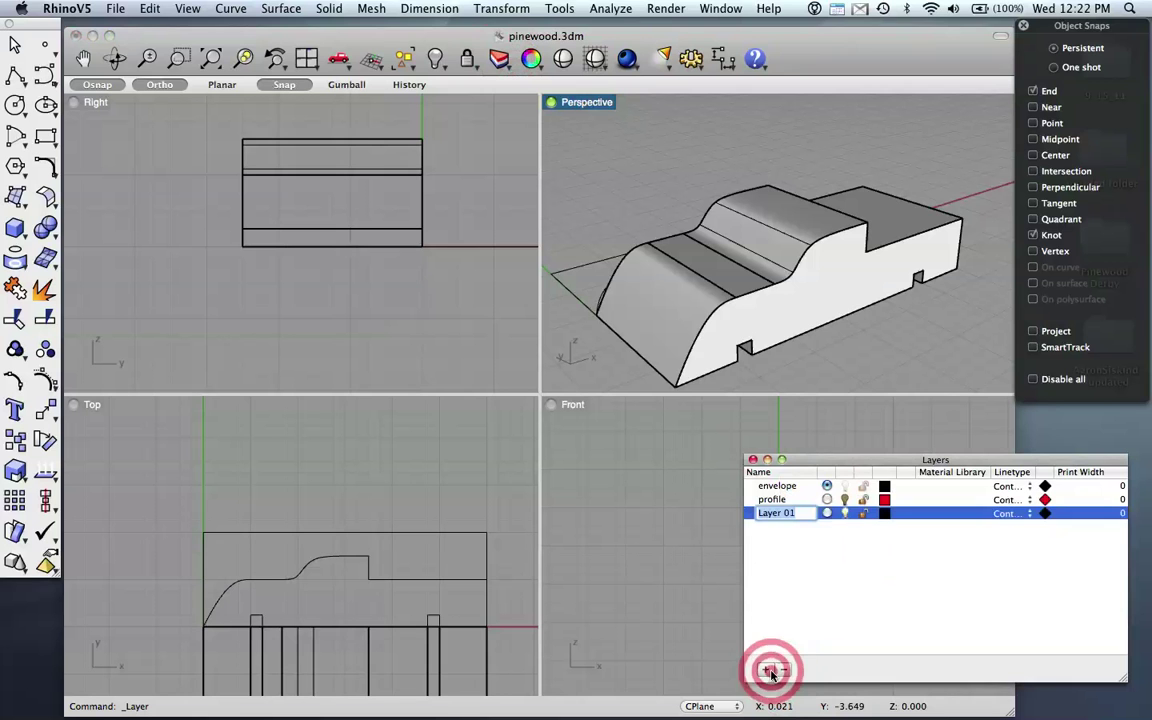
pyautogui.click(828, 514)
pyautogui.click(872, 603)
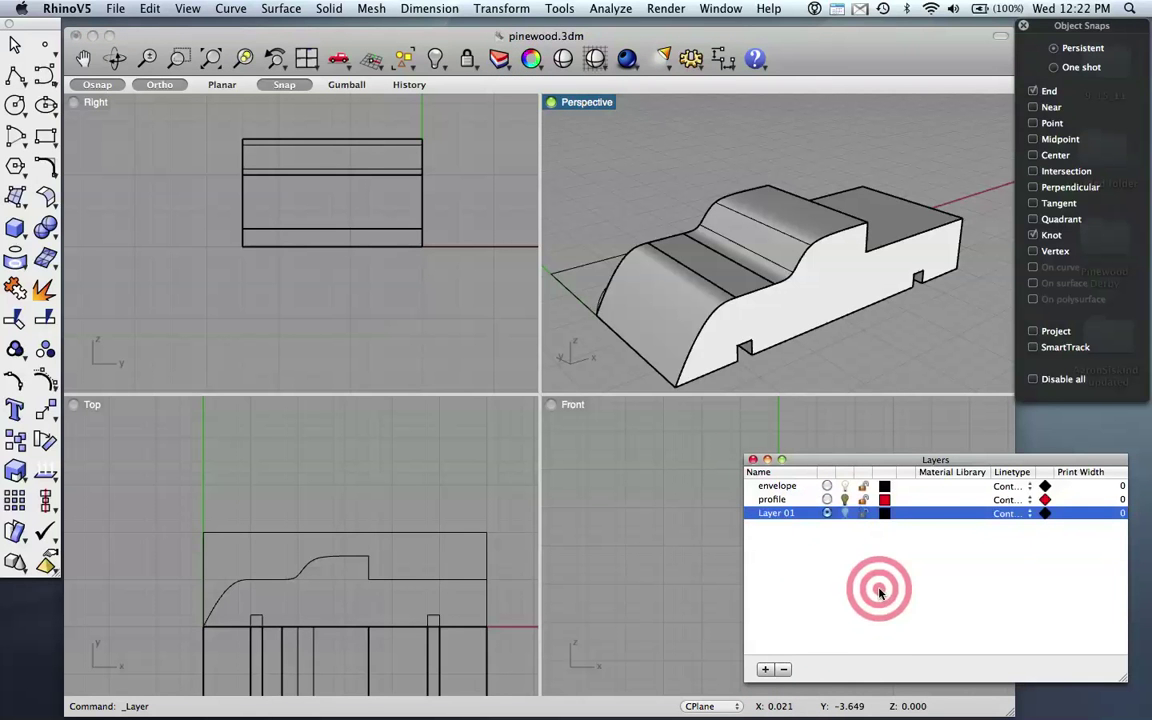
pyautogui.click(848, 490)
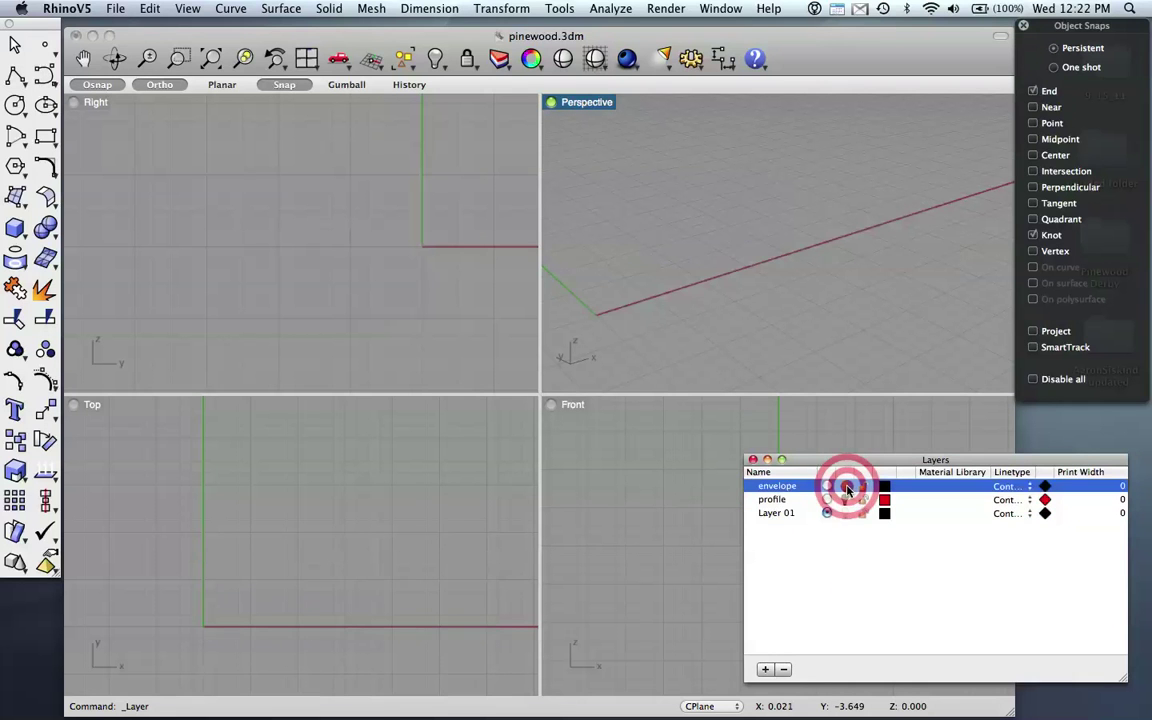
pyautogui.click(822, 487)
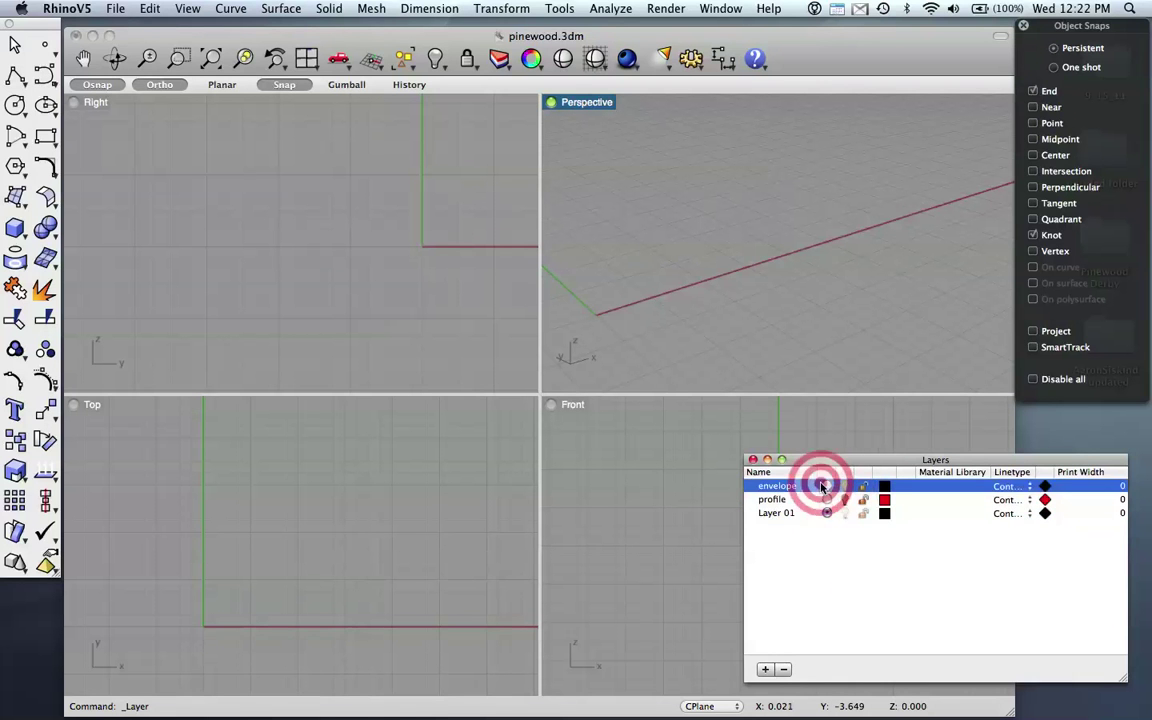
pyautogui.click(754, 461)
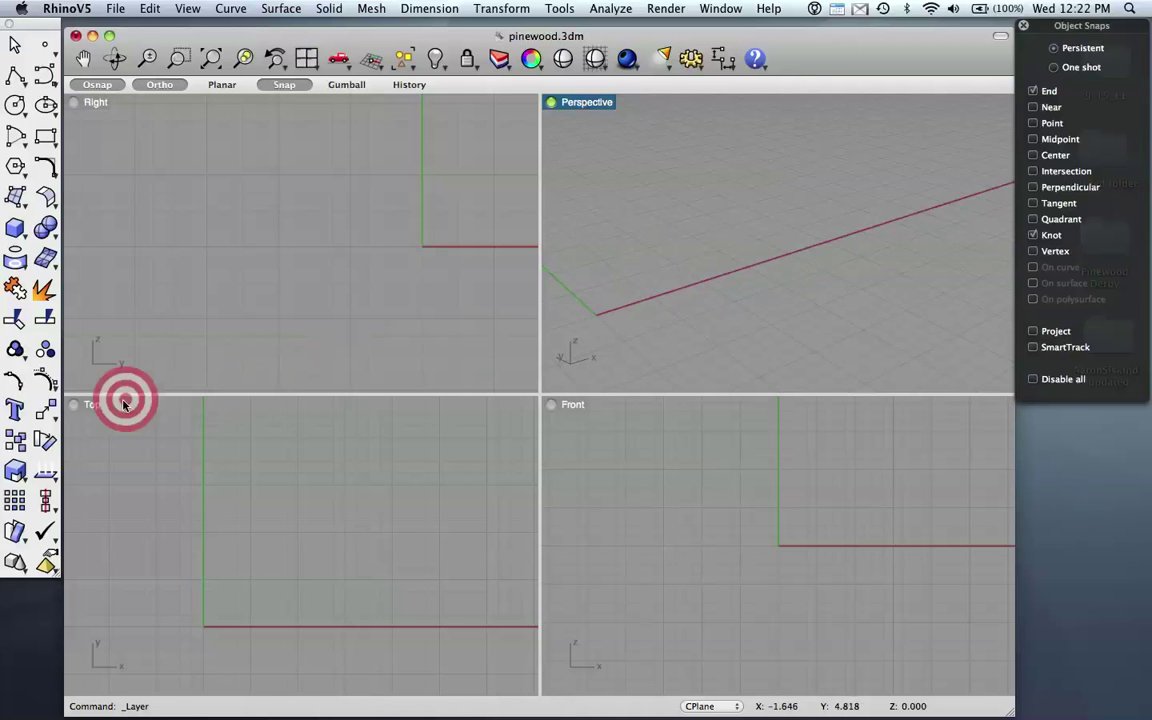
# In a maximized Top view, draw a 7 by 2.33 rectangle with its corner at the origin
pyautogui.doubleClick(78, 408)
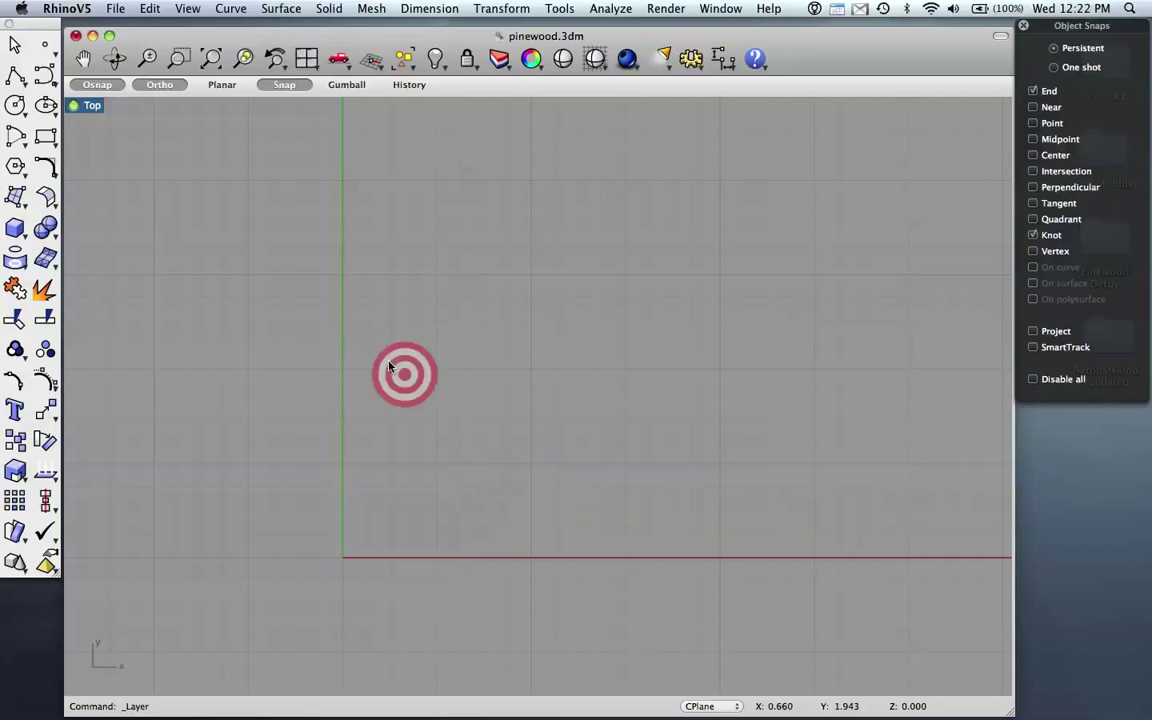
pyautogui.click(47, 143)
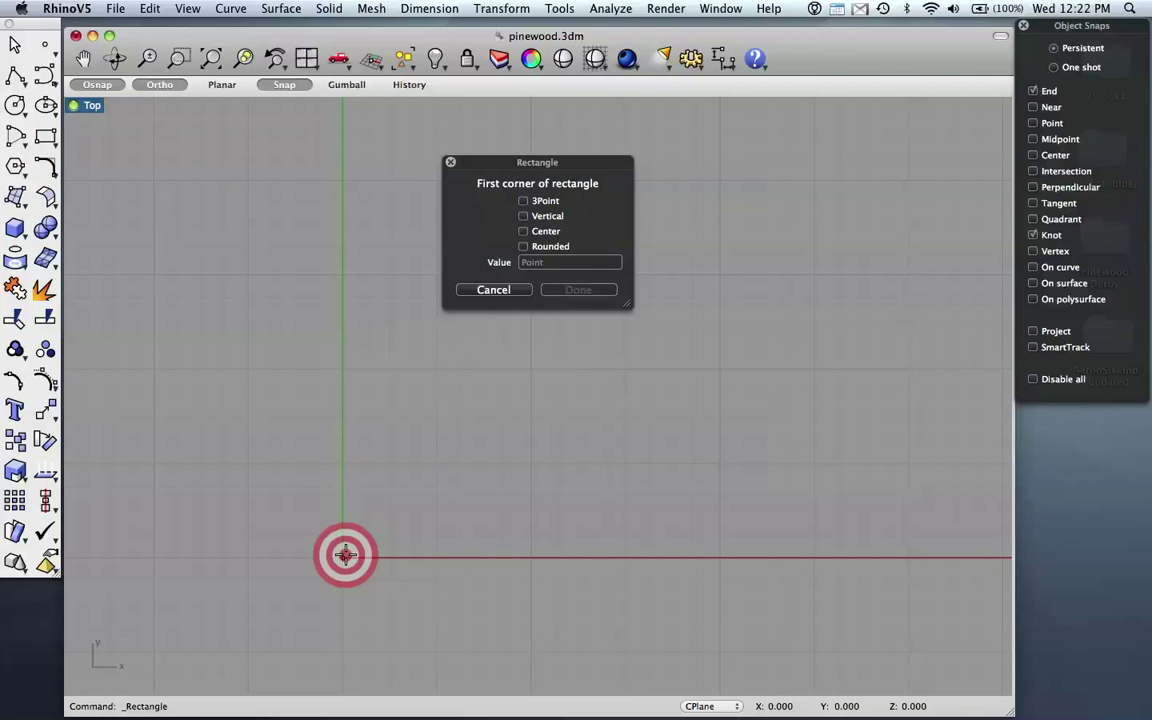
pyautogui.click(344, 554)
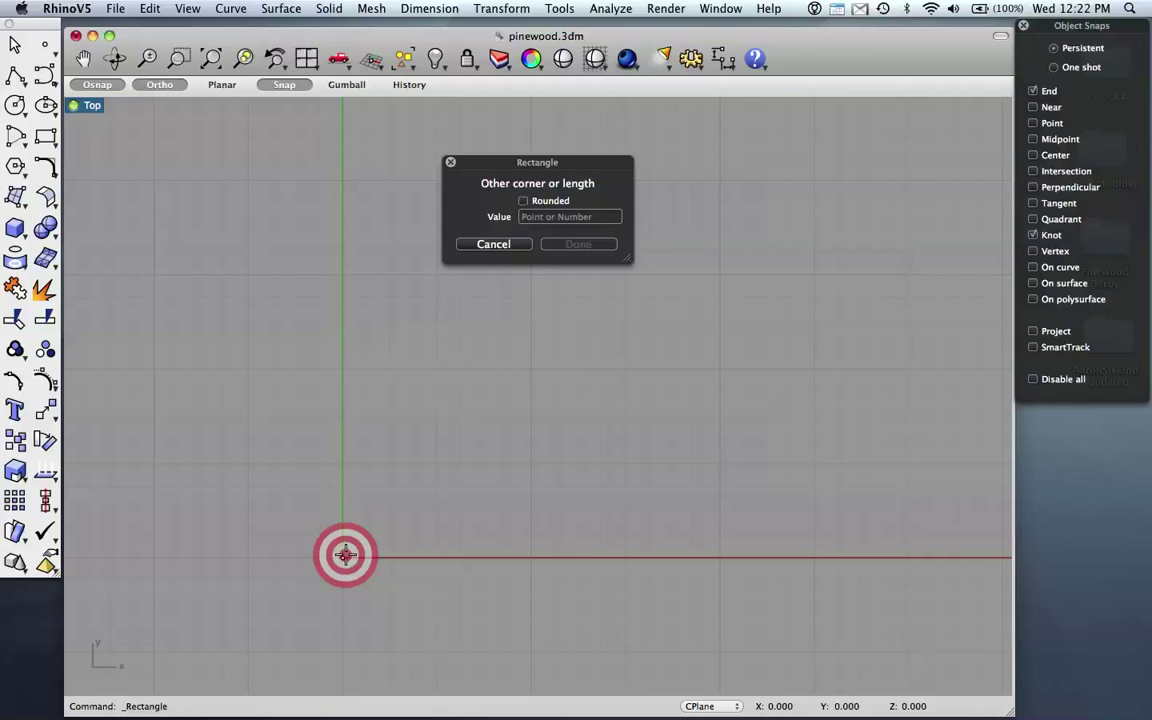
pyautogui.write('7')
pyautogui.press('Return')
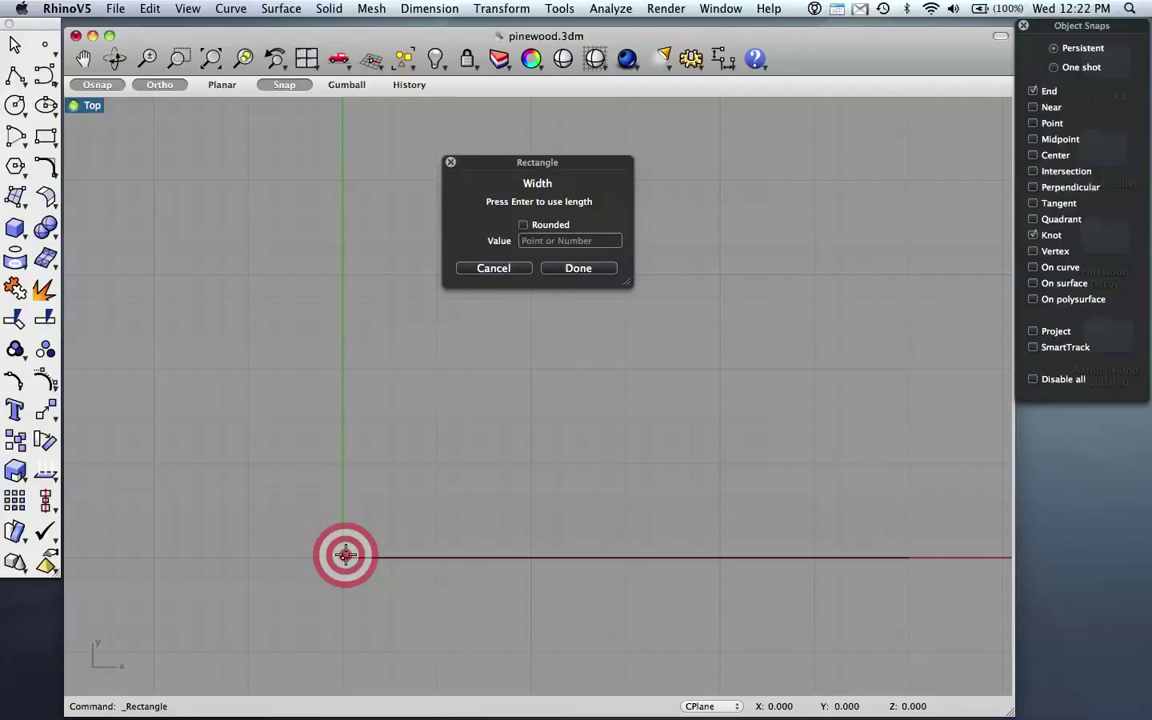
pyautogui.write('2.33')
pyautogui.press('Return')
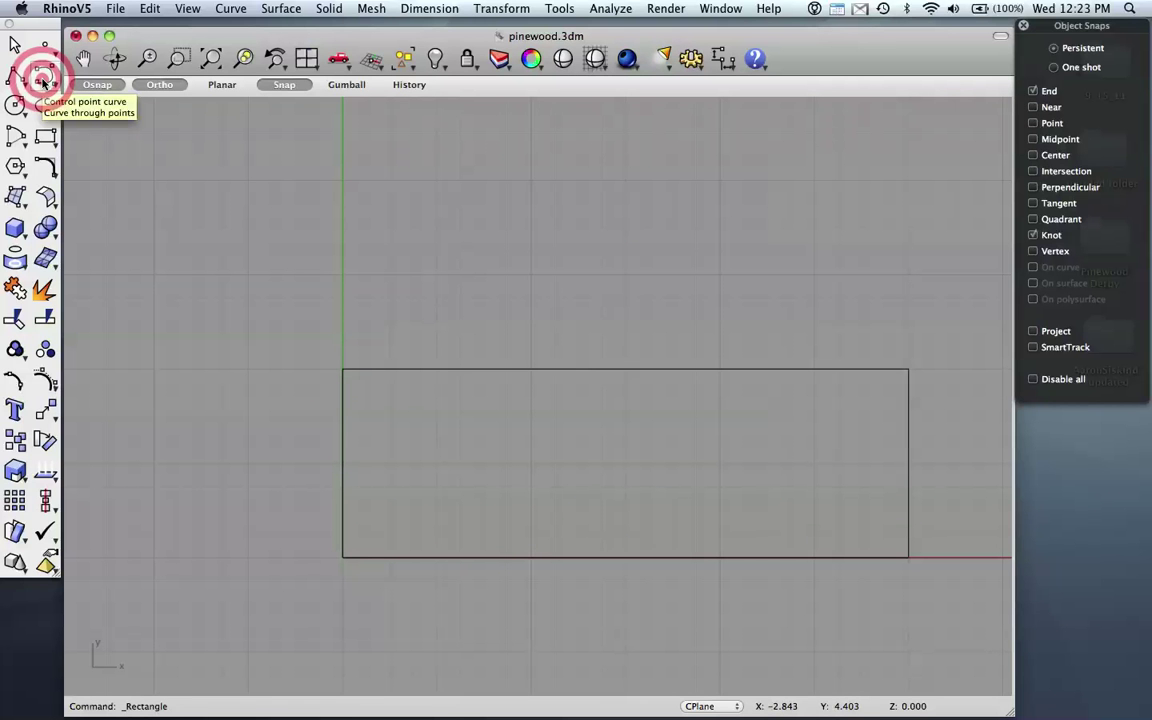
# With Ortho off, draw a control-point S-curve from the origin through the hood up to the roof's rear
pyautogui.click(42, 80)
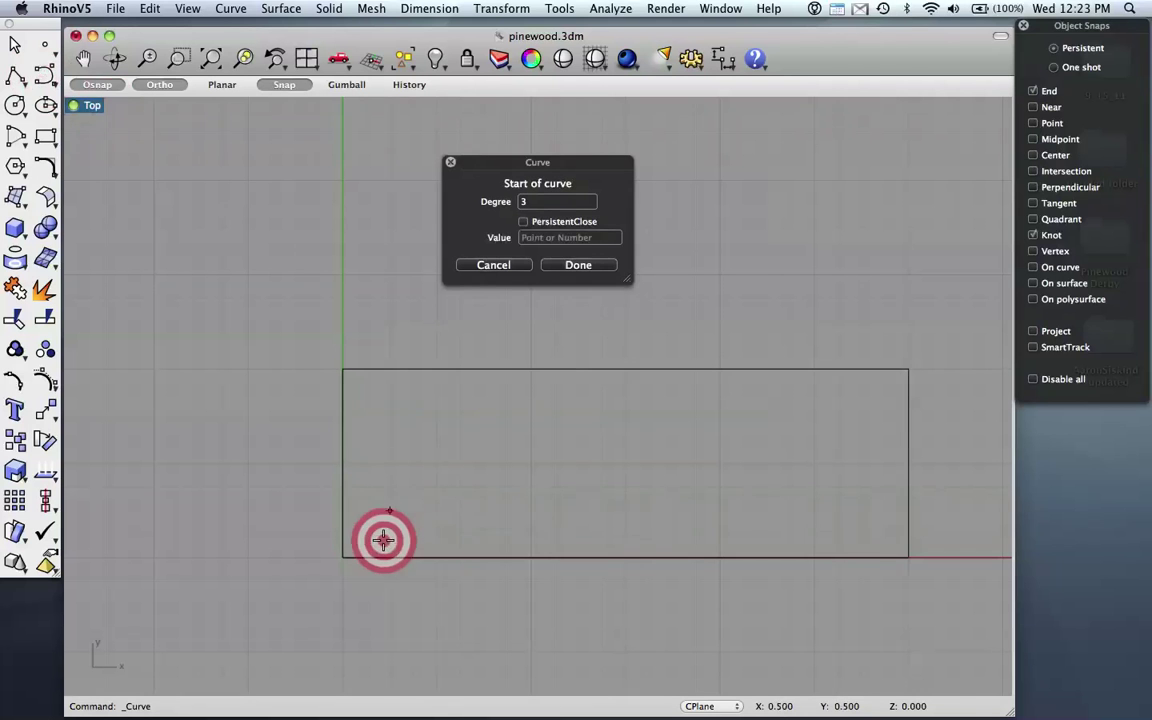
pyautogui.click(349, 556)
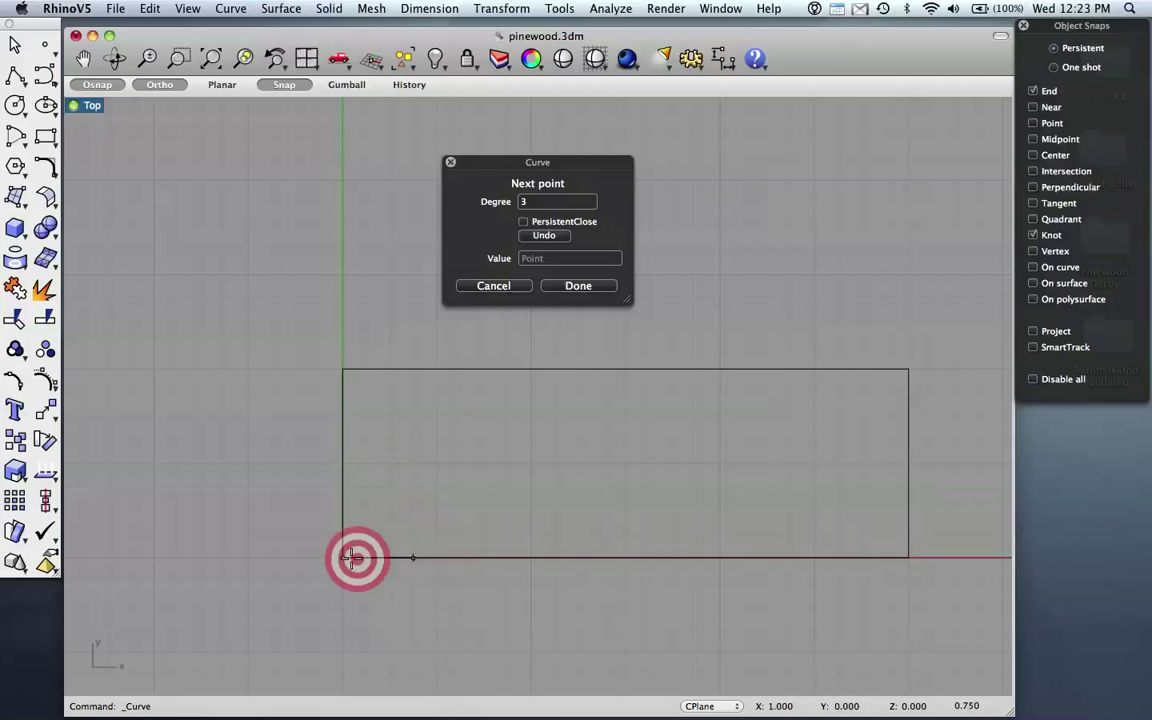
pyautogui.click(162, 87)
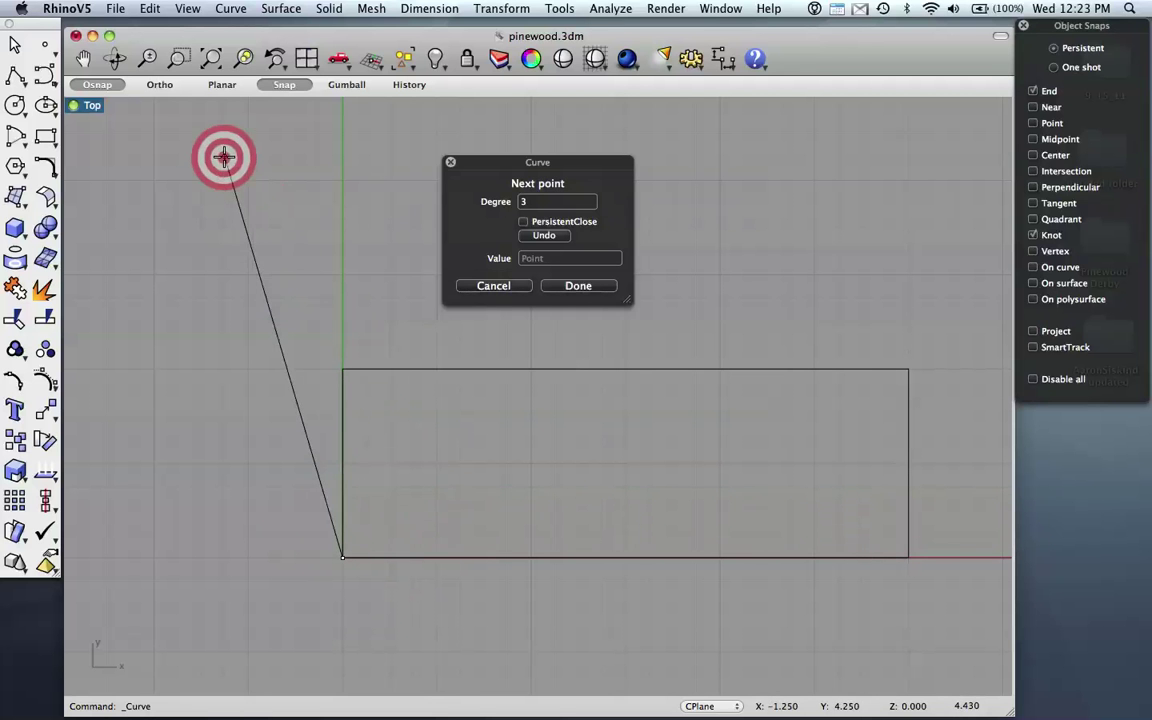
pyautogui.click(392, 466)
pyautogui.click(460, 466)
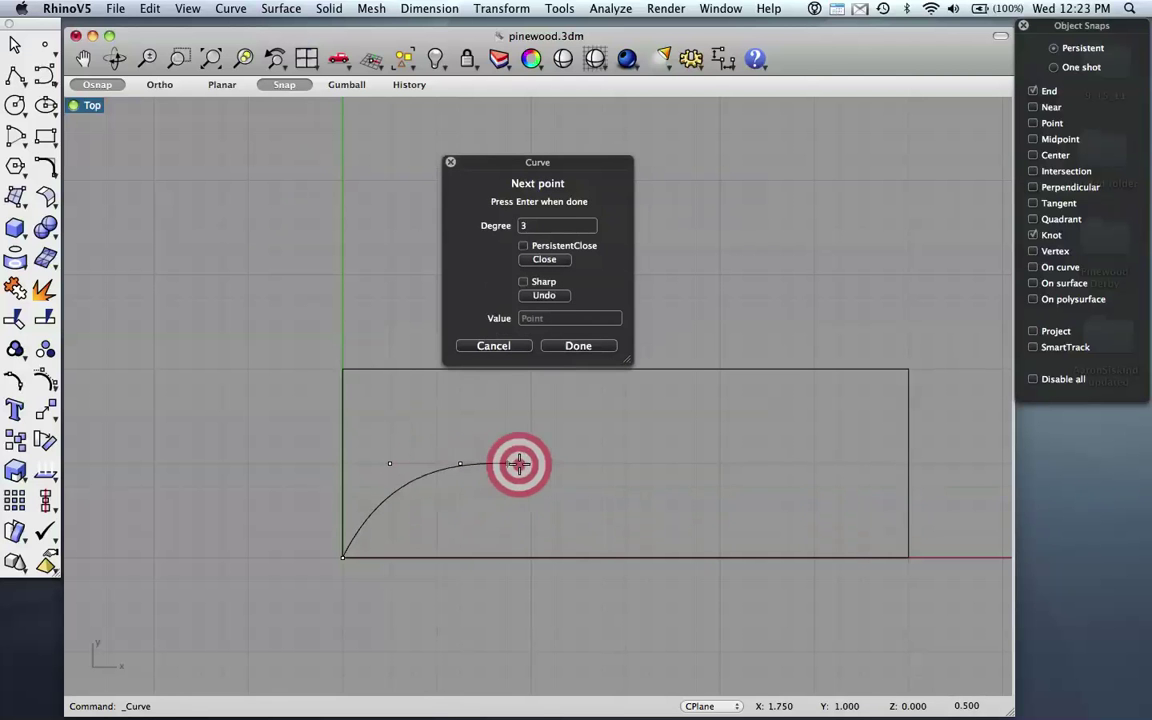
pyautogui.click(531, 465)
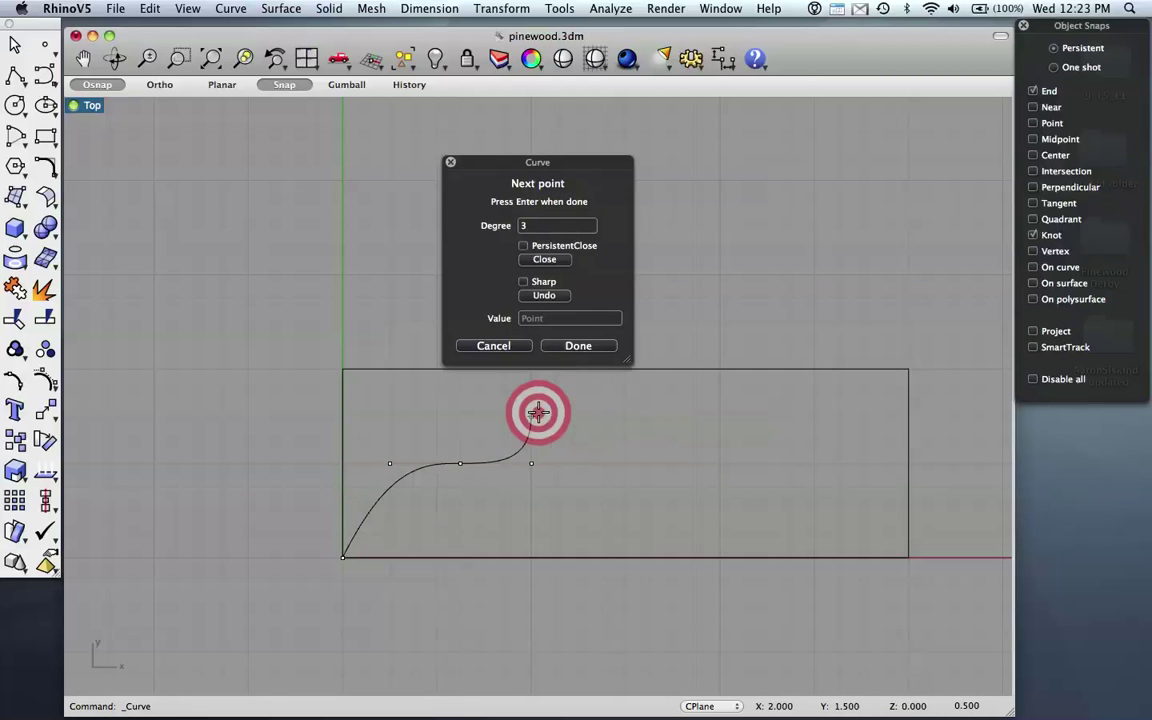
pyautogui.click(554, 392)
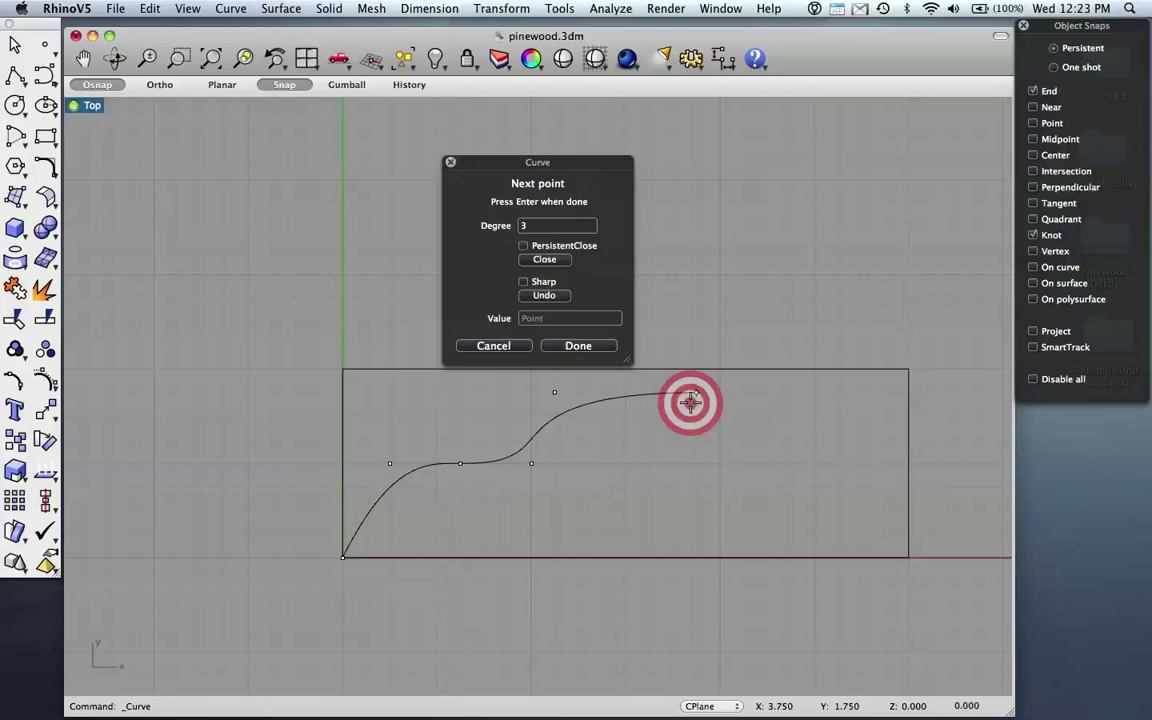
pyautogui.click(692, 395)
pyautogui.press('Return')
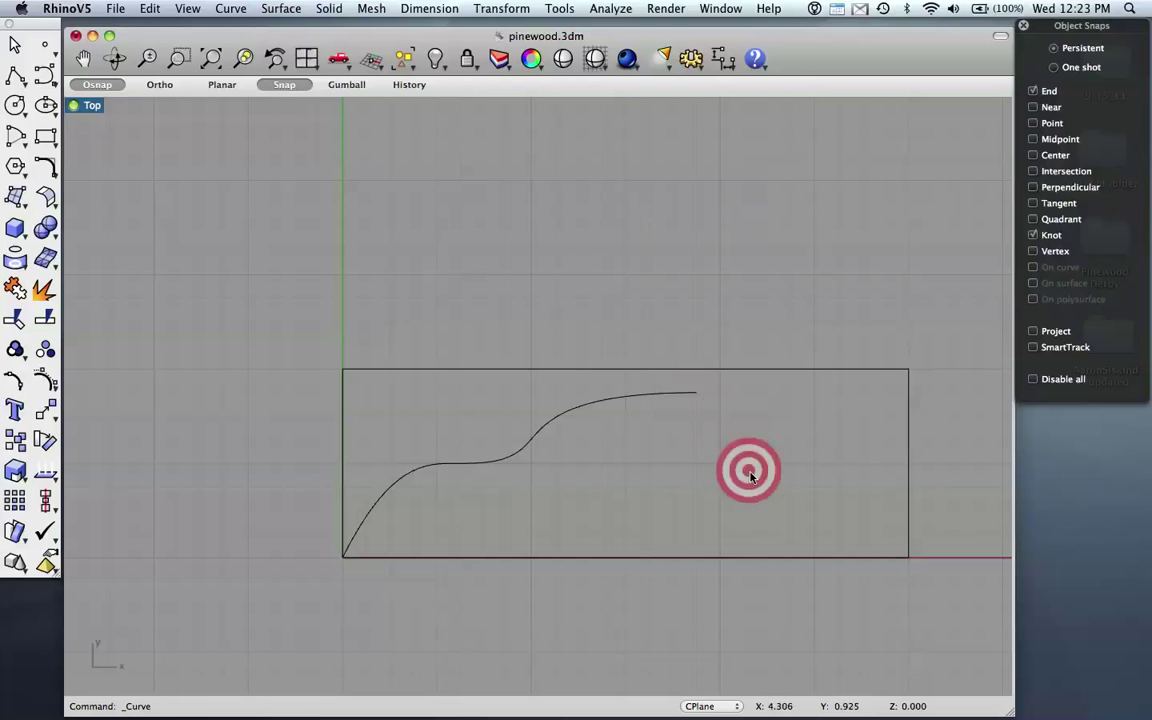
# Draw a polyline from the curve end down the rear step, right side and base with two axle notches
pyautogui.click(16, 79)
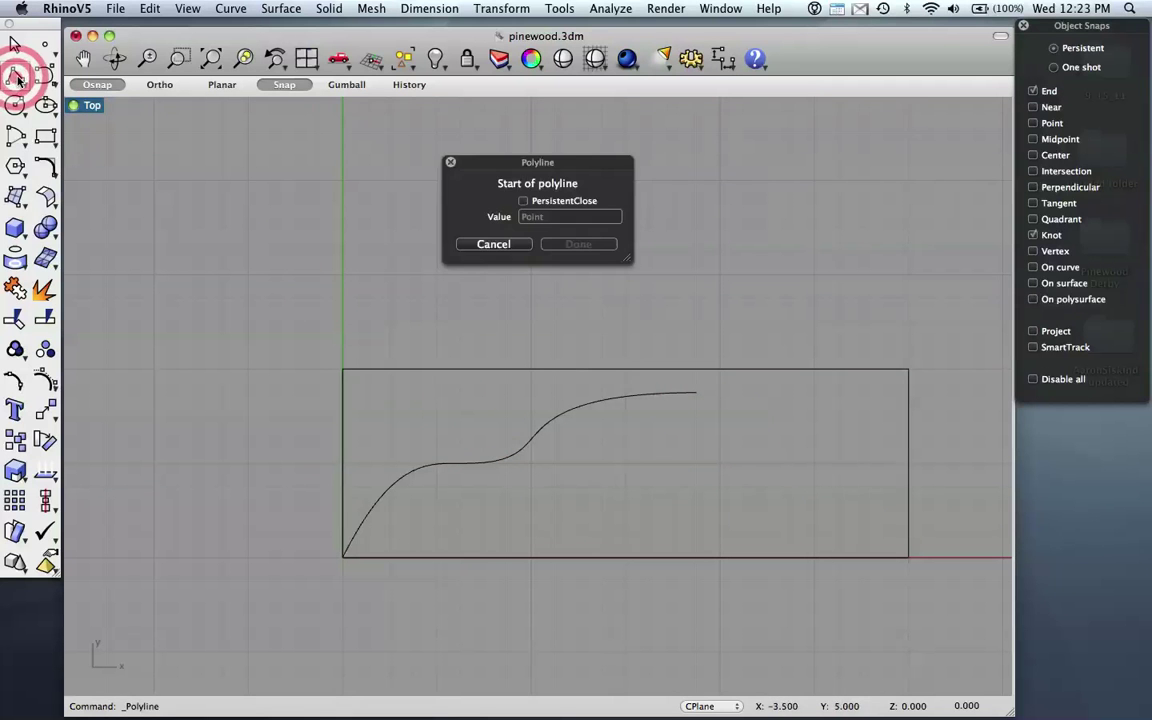
pyautogui.click(698, 392)
pyautogui.click(696, 463)
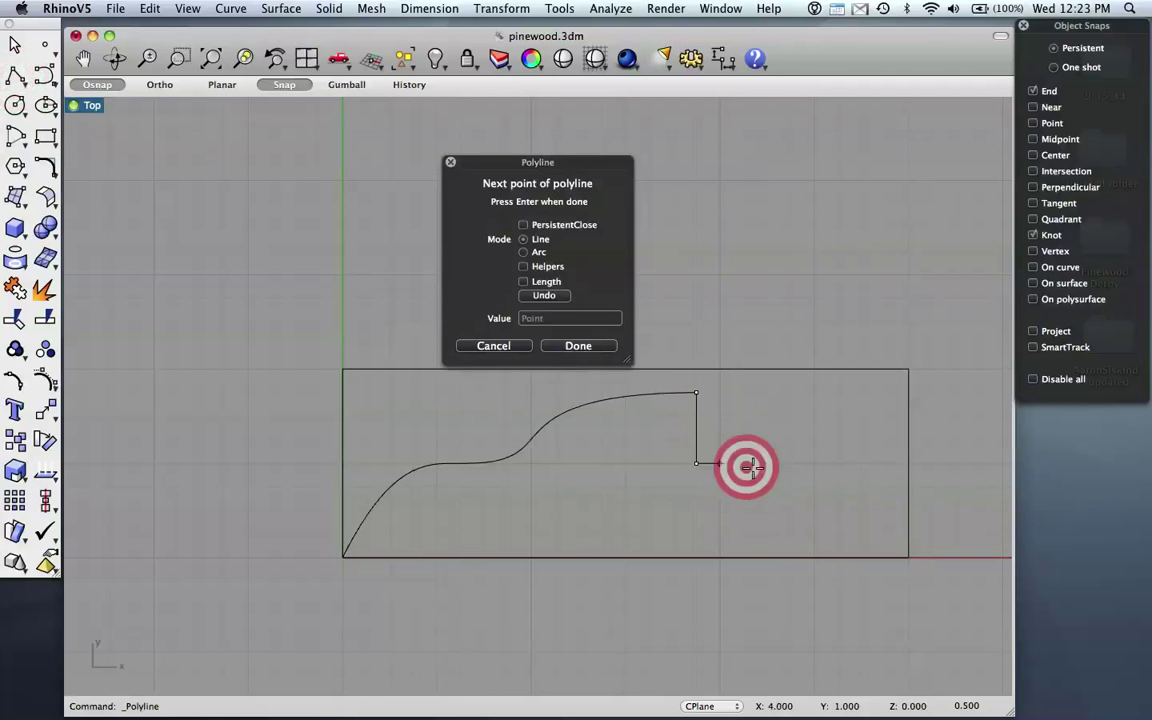
pyautogui.click(908, 463)
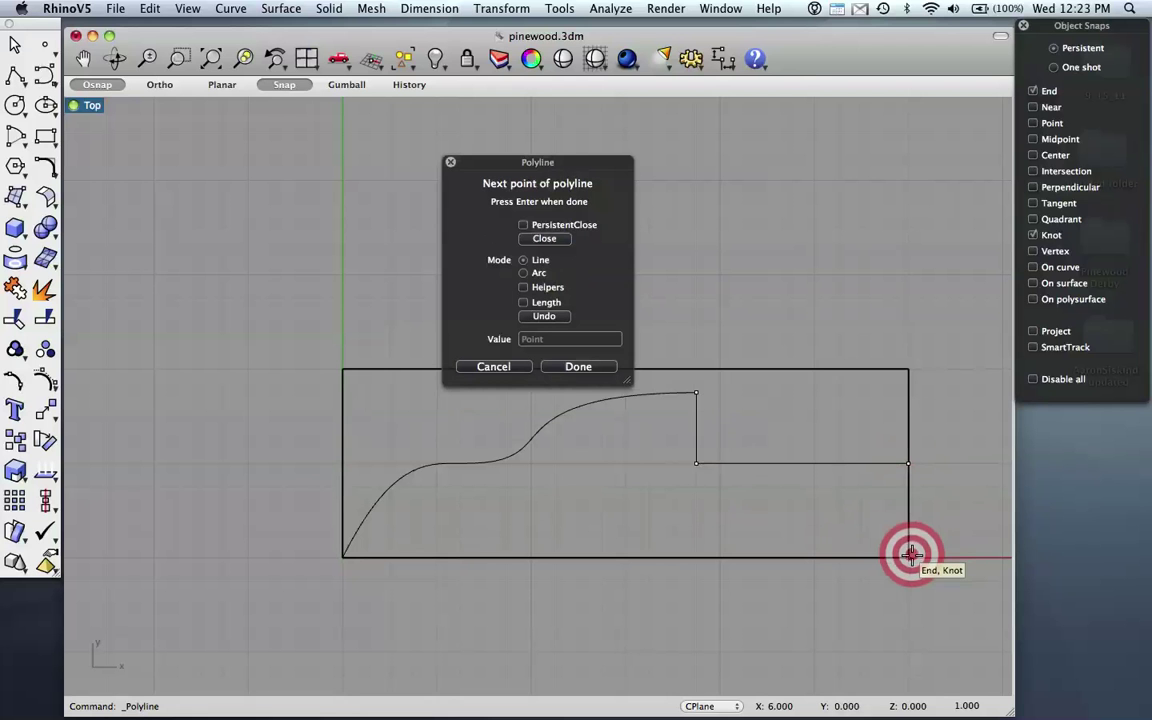
pyautogui.click(909, 556)
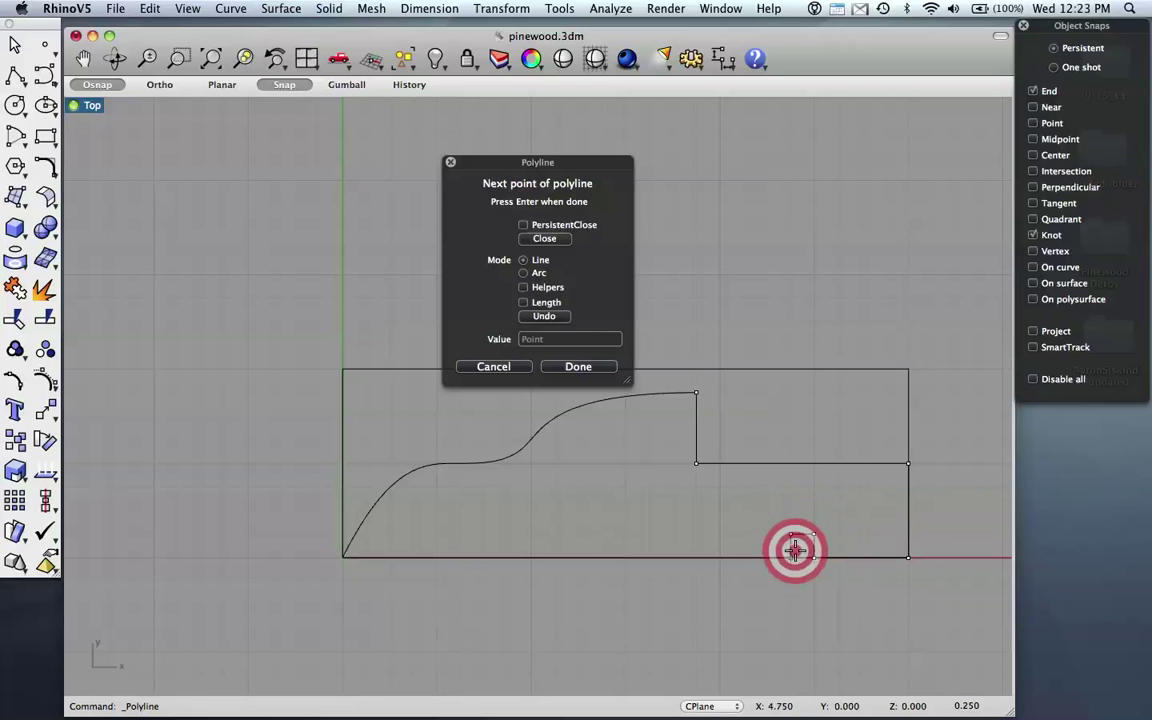
pyautogui.click(790, 557)
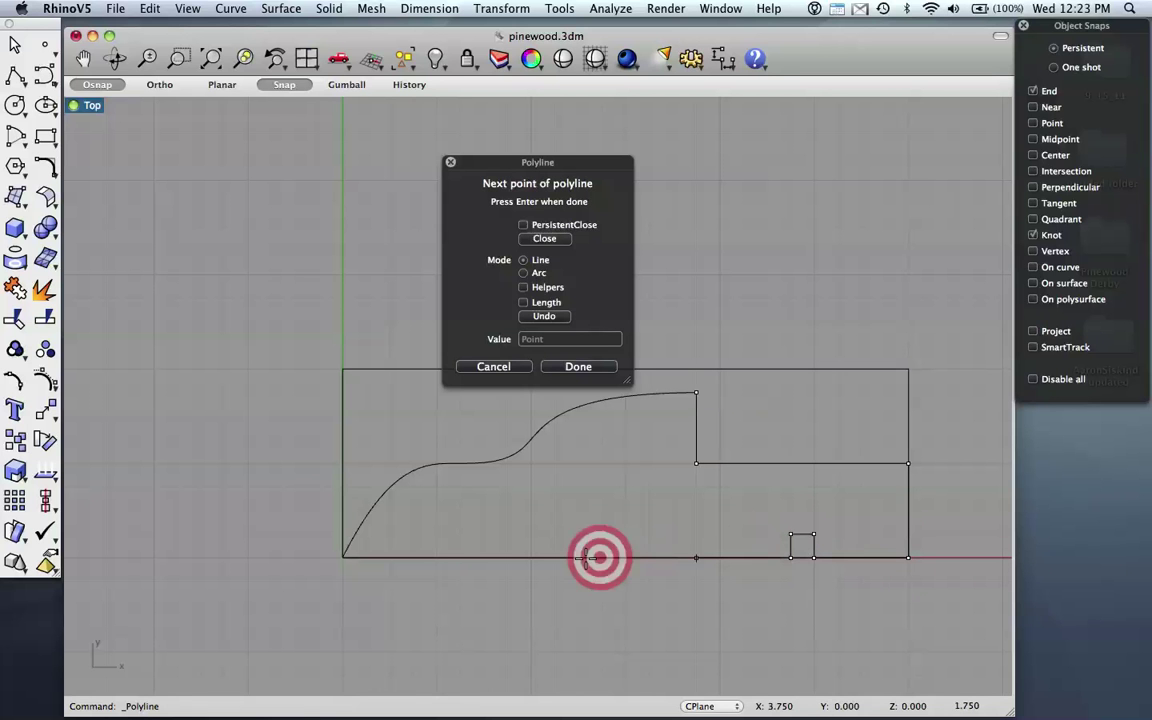
pyautogui.click(463, 556)
pyautogui.click(460, 536)
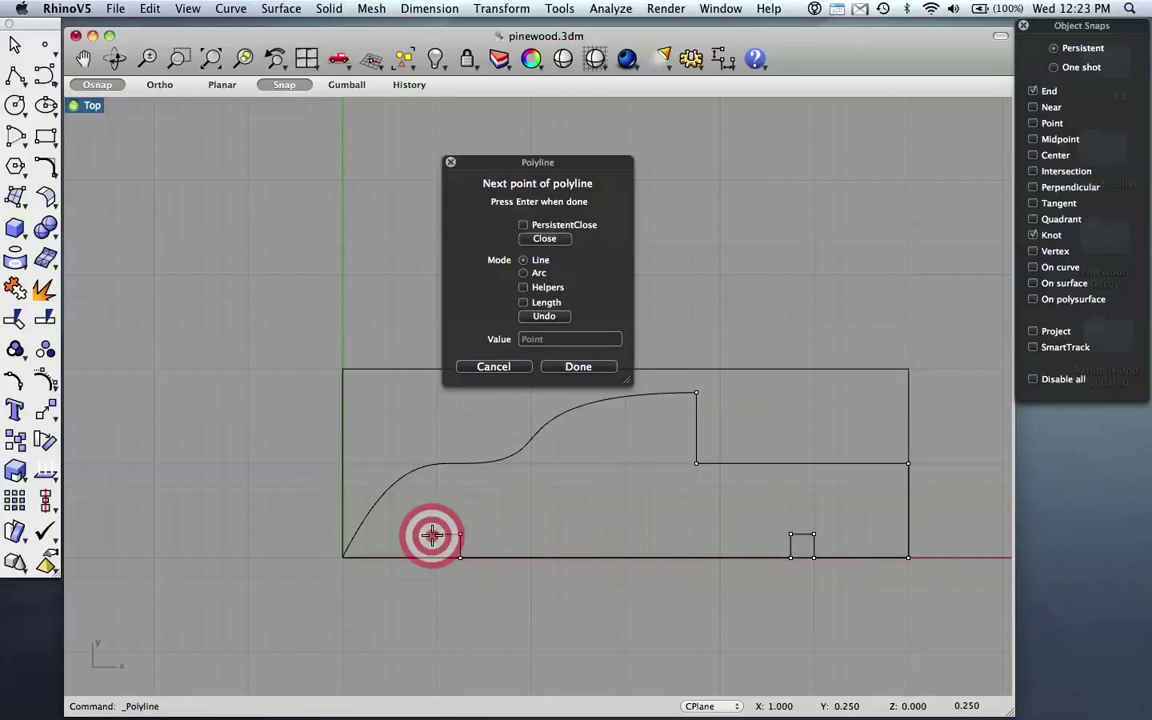
pyautogui.click(437, 533)
pyautogui.click(437, 557)
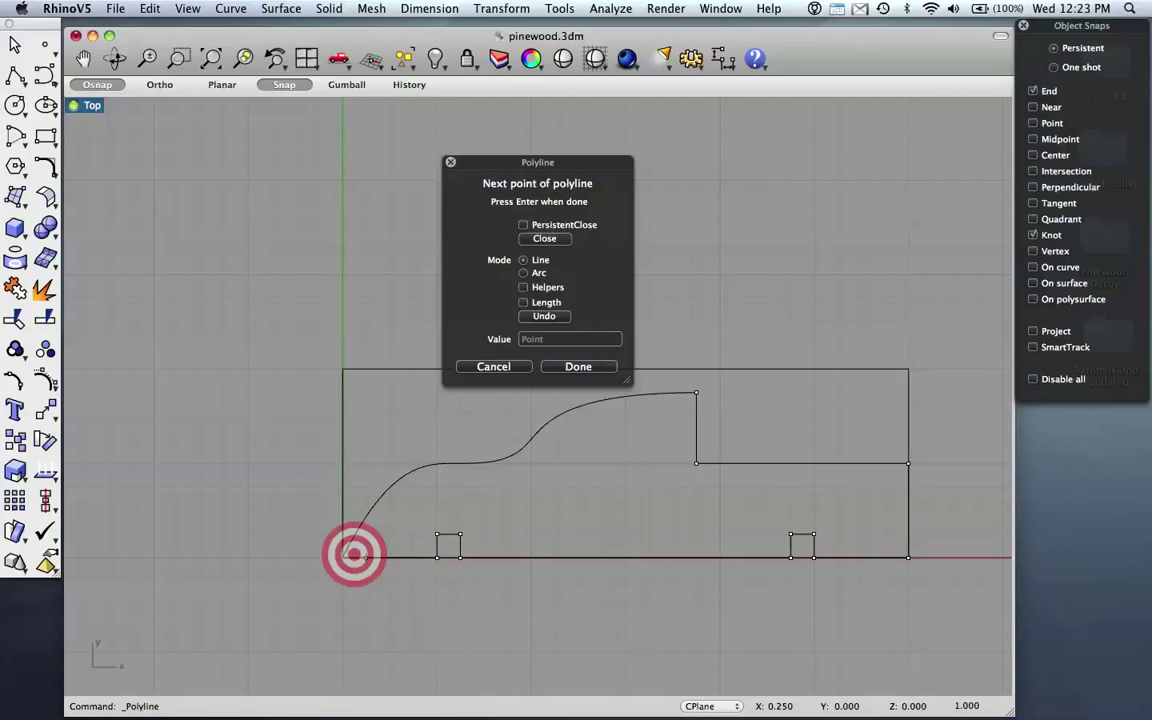
# Close the polyline at the origin, then join it with the S-curve into one closed profile
pyautogui.click(344, 556)
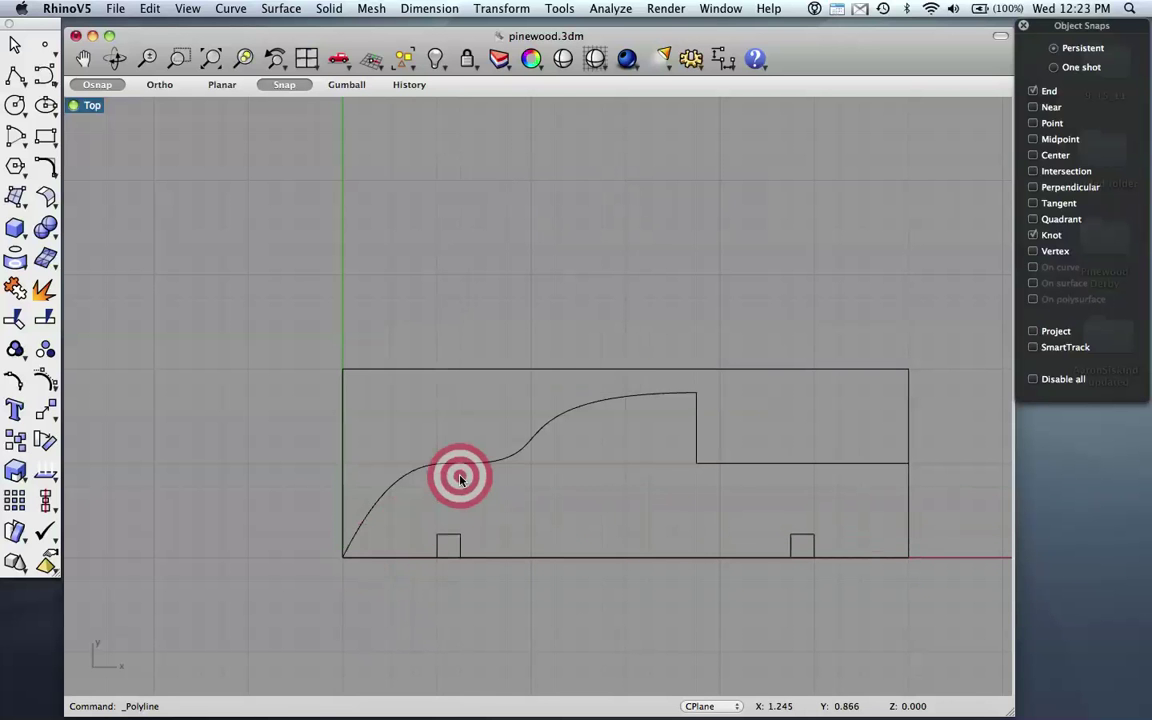
pyautogui.click(461, 467)
pyautogui.moveTo(461, 470)
pyautogui.mouseDown()
pyautogui.moveTo(494, 437)
pyautogui.moveTo(514, 481)
pyautogui.moveTo(599, 419)
pyautogui.moveTo(767, 481)
pyautogui.moveTo(503, 491)
pyautogui.mouseUp()
pyautogui.keyDown('shift'); pyautogui.click(765, 470); pyautogui.keyUp('shift')
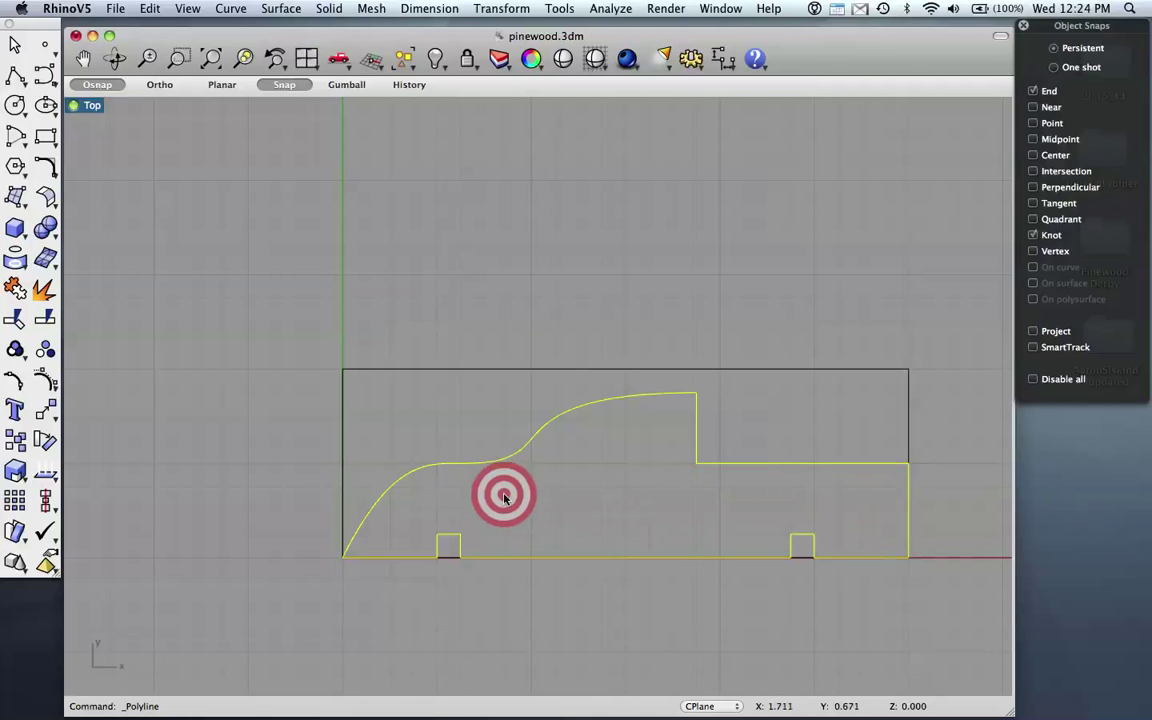
pyautogui.click(15, 290)
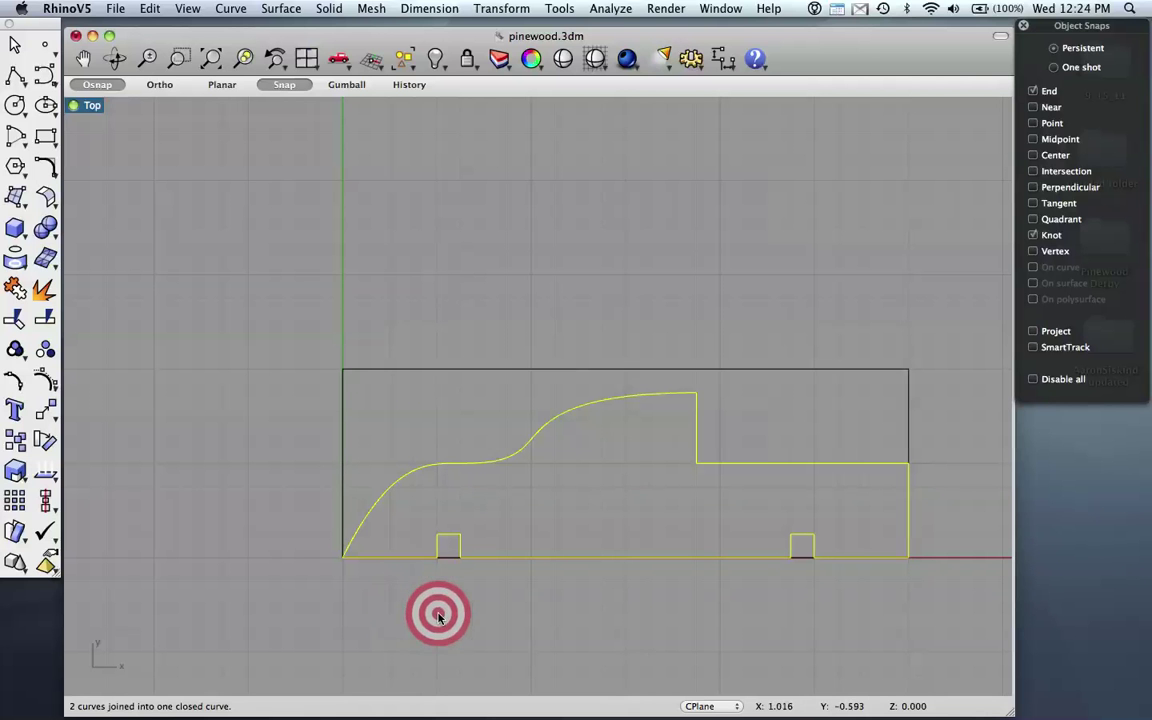
# In a maximized Perspective view, extrude the profile 2.5 in with ExtrudeCrv into a capped solid
pyautogui.doubleClick(82, 108)
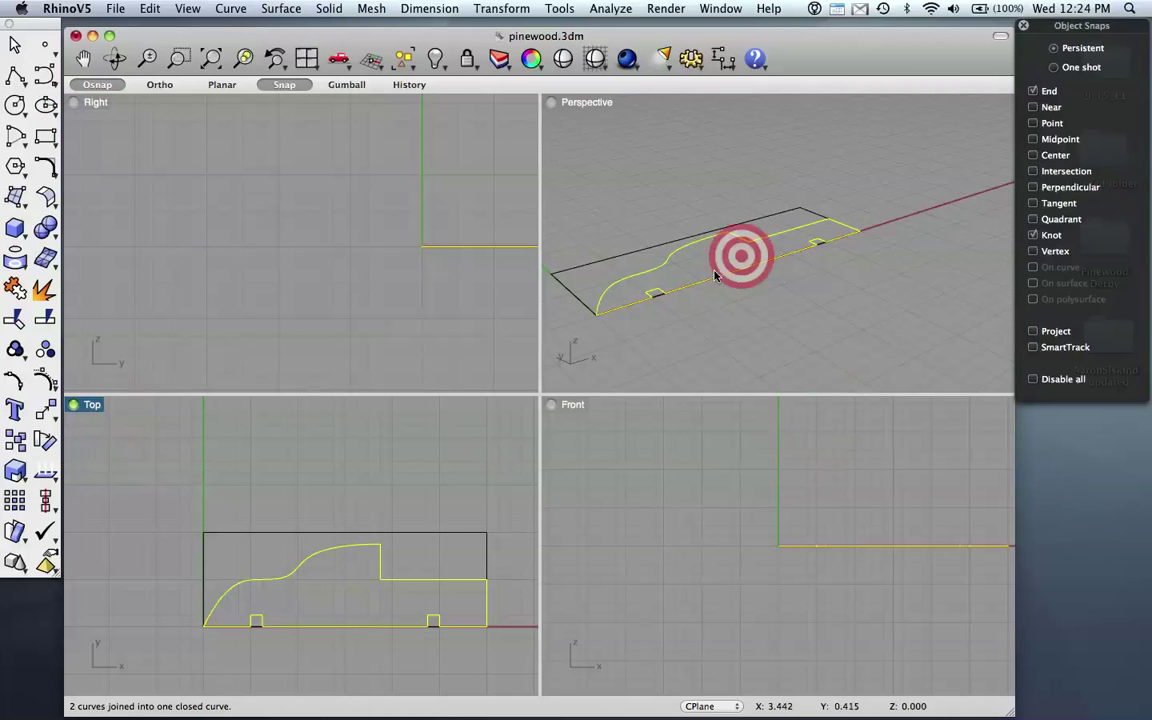
pyautogui.doubleClick(552, 104)
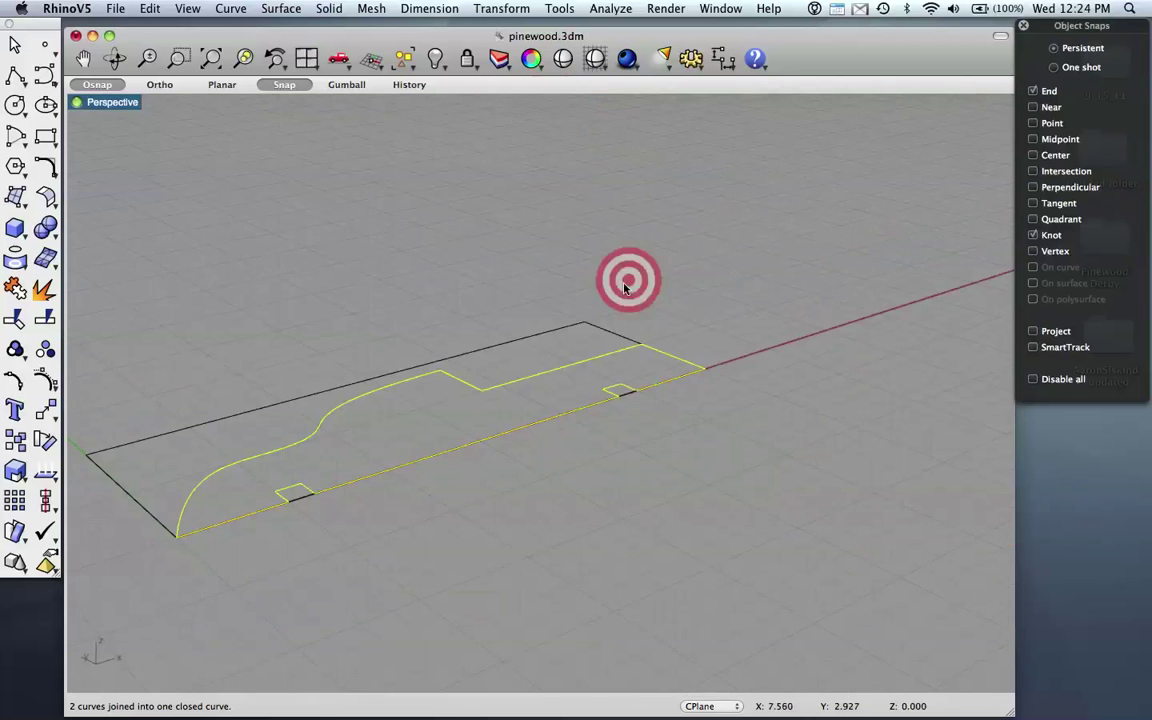
pyautogui.scroll(-3, 309, 386)
pyautogui.scroll(3, 306, 385)
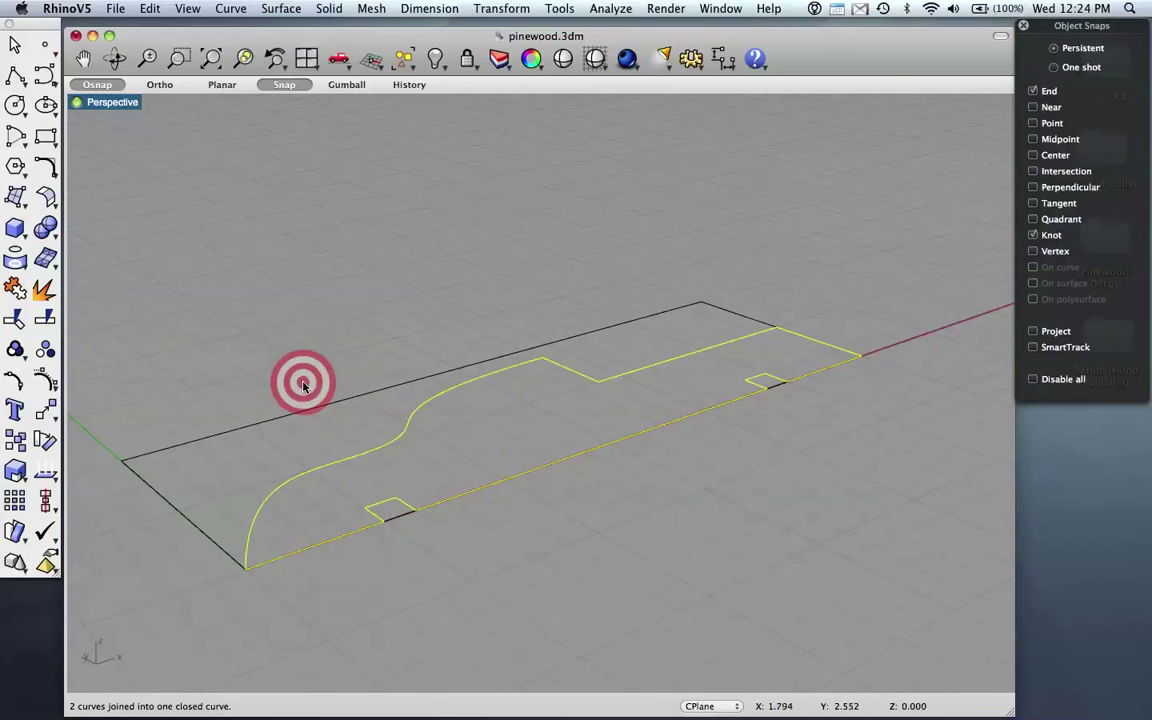
pyautogui.write('ExtrudeCrv')
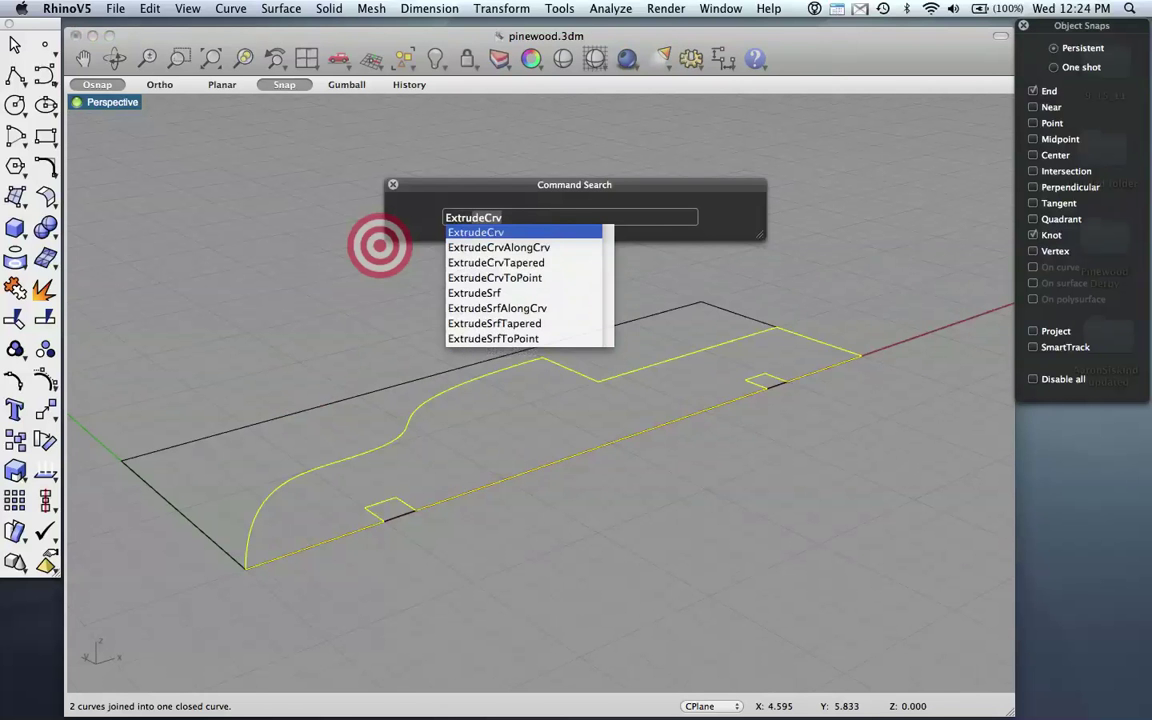
pyautogui.press('Return')
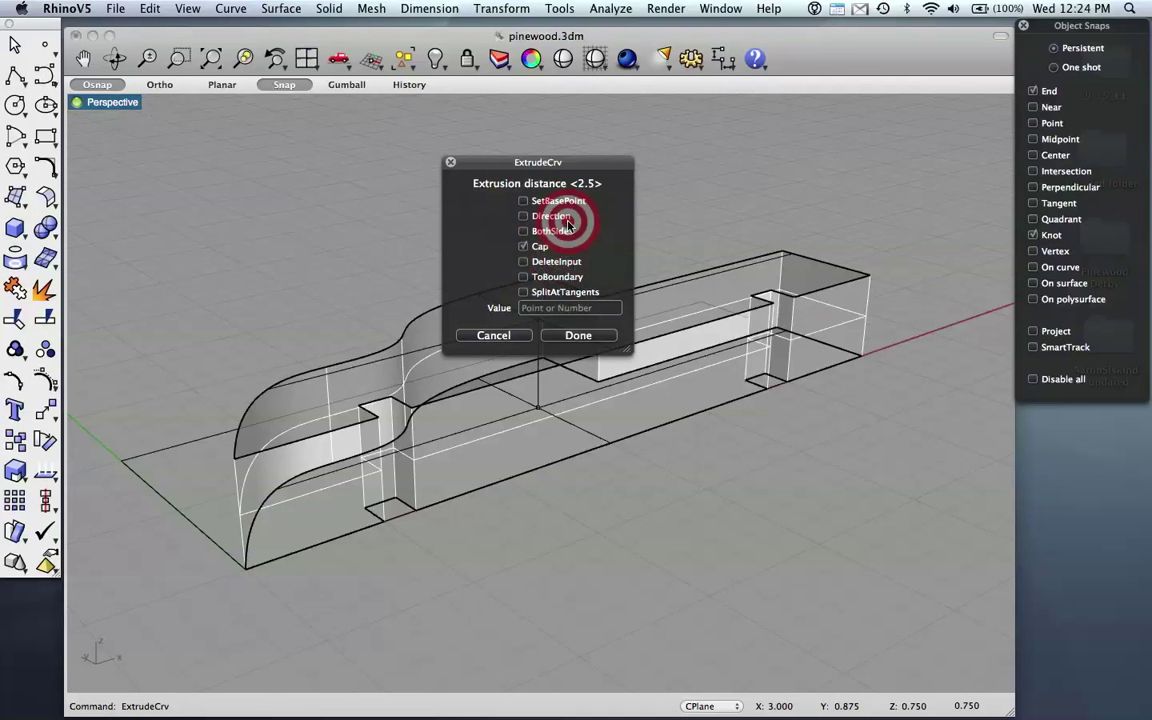
pyautogui.write('2.5')
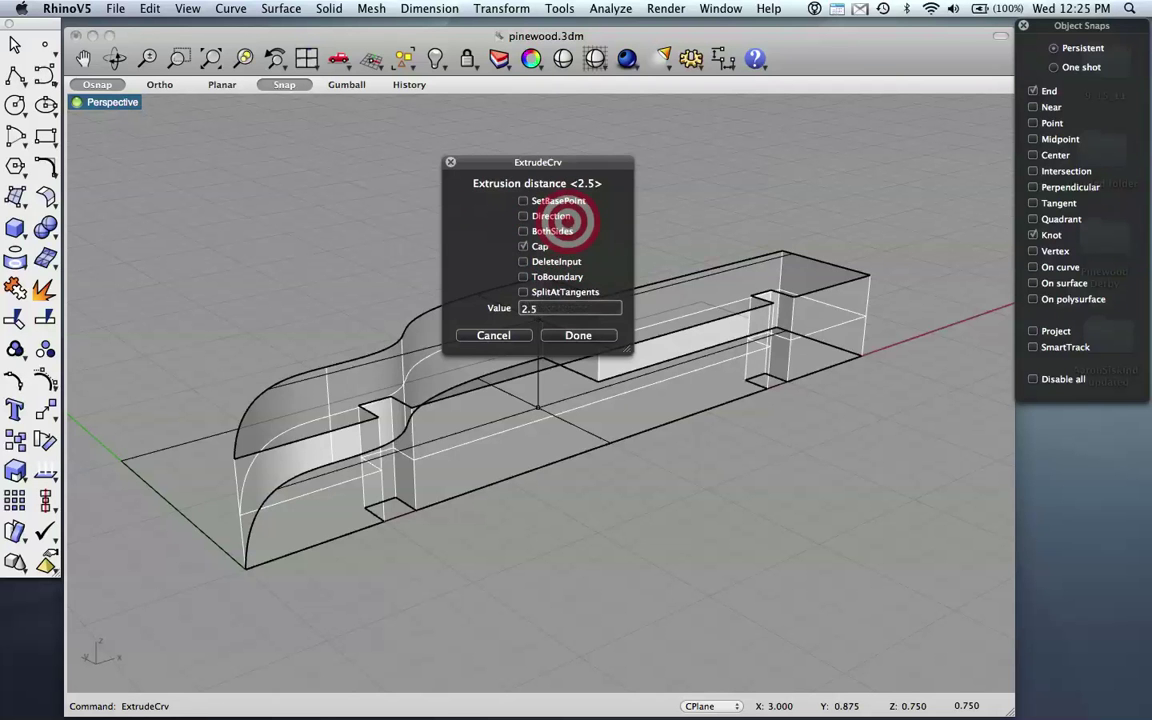
pyautogui.press('Return')
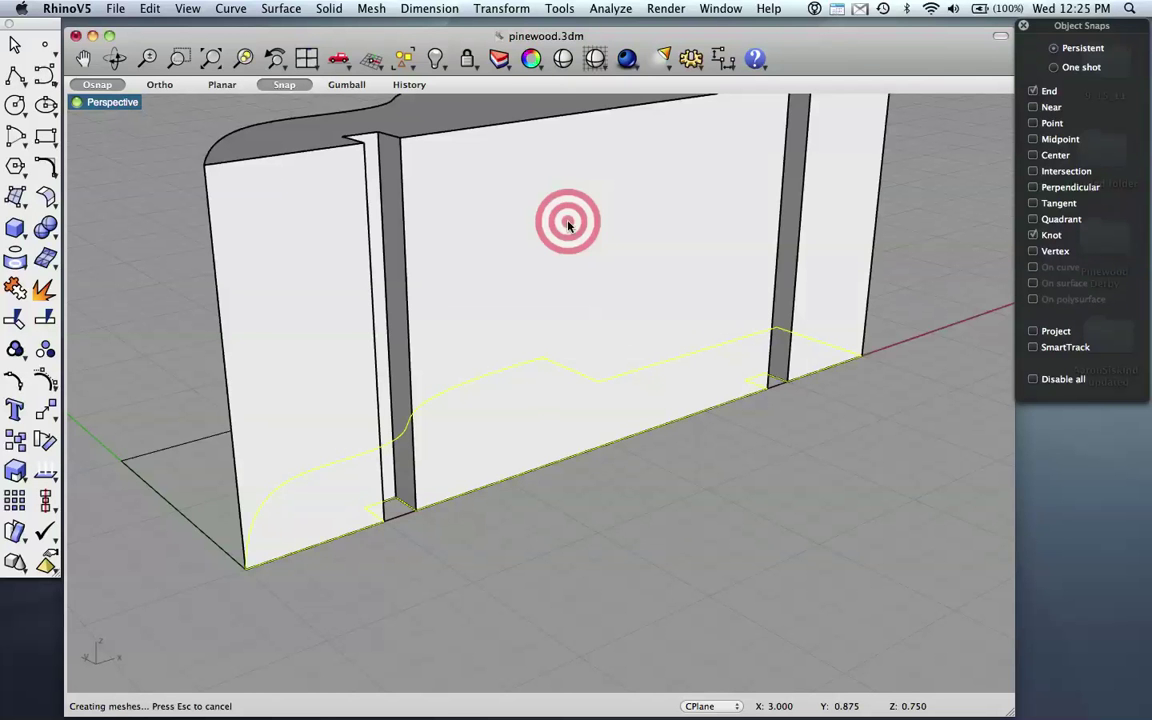
pyautogui.scroll(-5, 560, 257)
pyautogui.moveTo(560, 257); pyautogui.dragTo(494, 284, button='right')
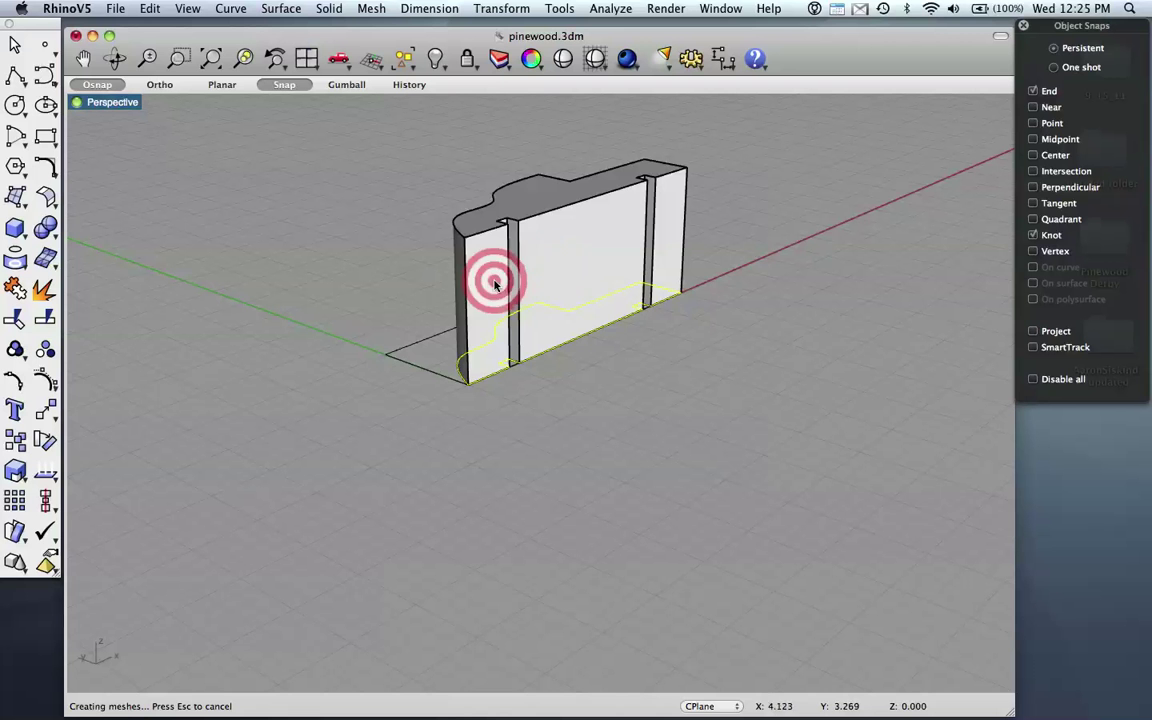
# Restore the four-viewport layout and start the Rotate3D command
pyautogui.doubleClick(75, 101)
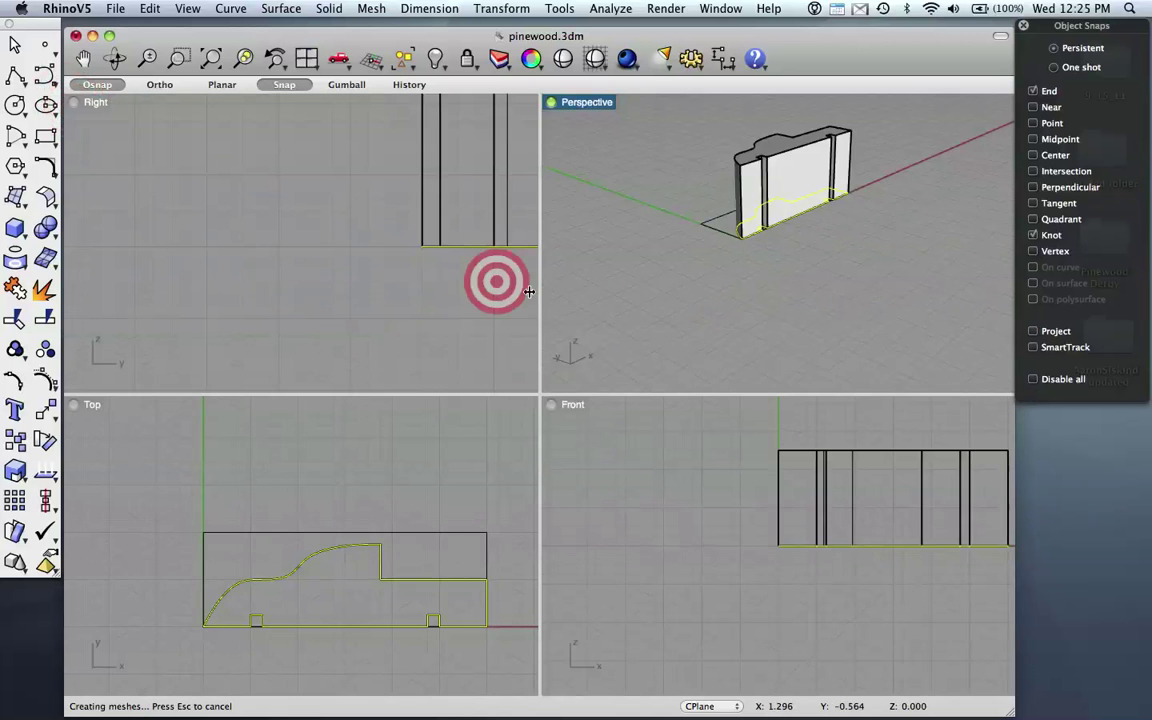
pyautogui.click(591, 306)
pyautogui.write('Rotate')
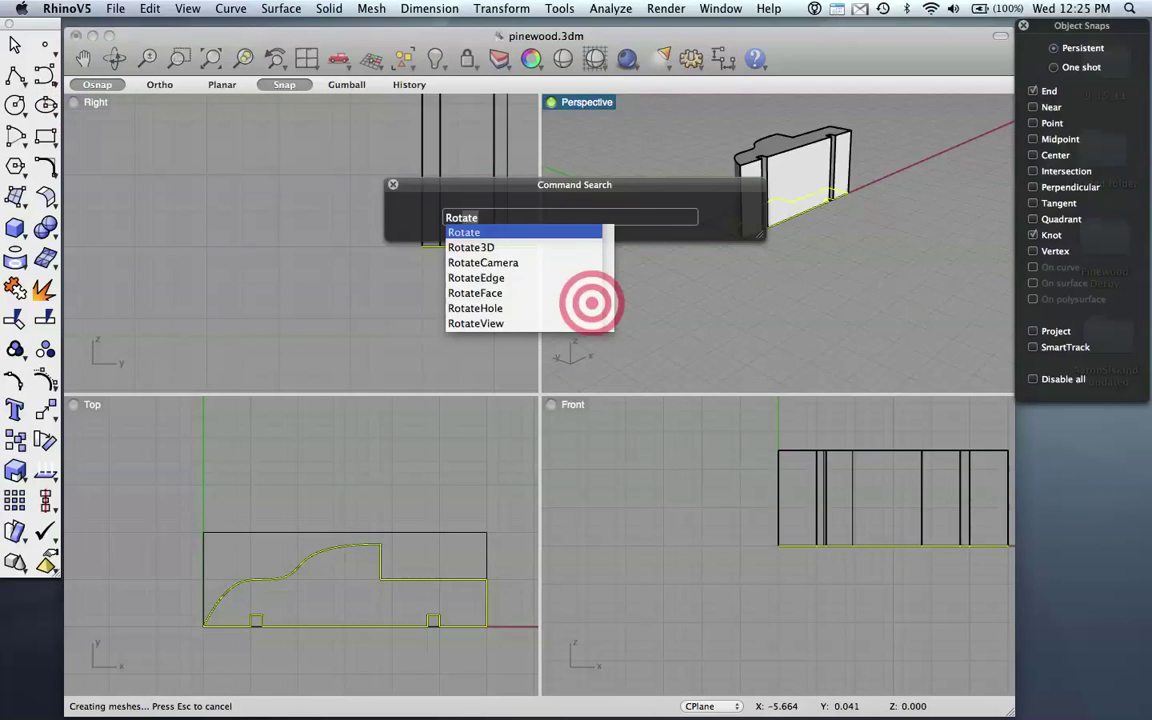
pyautogui.press('Down')
pyautogui.press('Return')
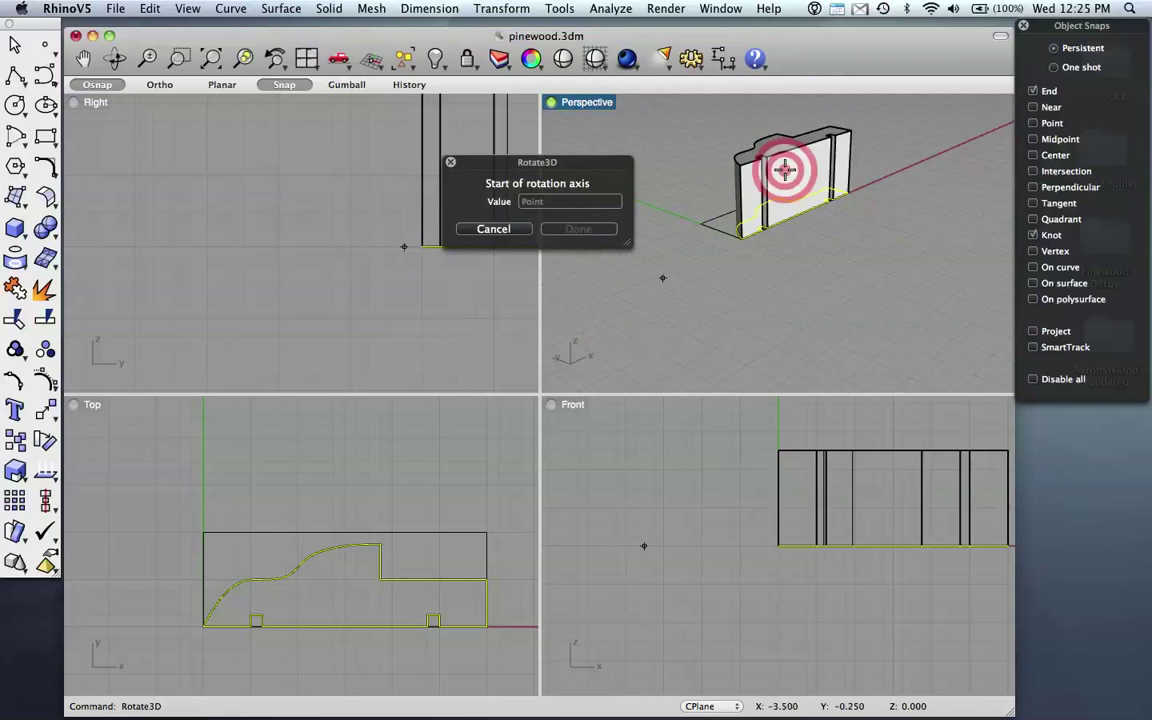
# Turn off End object snap, then pick the rotation axis start and first reference point
pyautogui.scroll(3, 826, 165)
pyautogui.scroll(2, 826, 165)
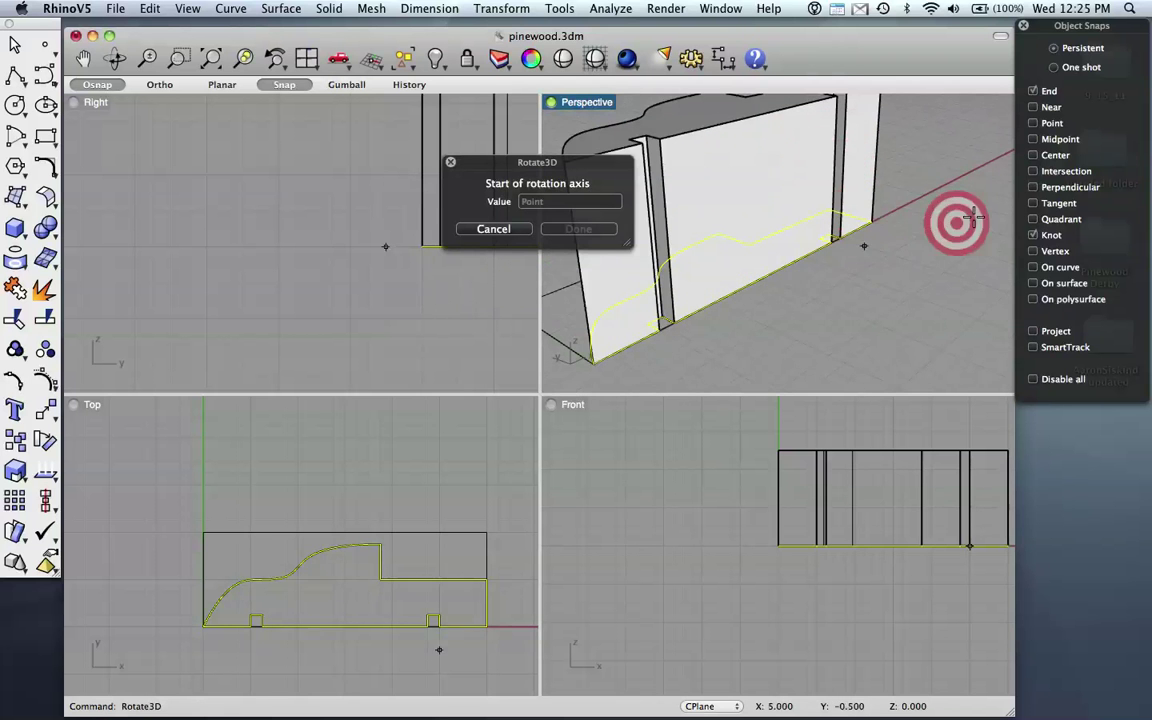
pyautogui.click(1034, 91)
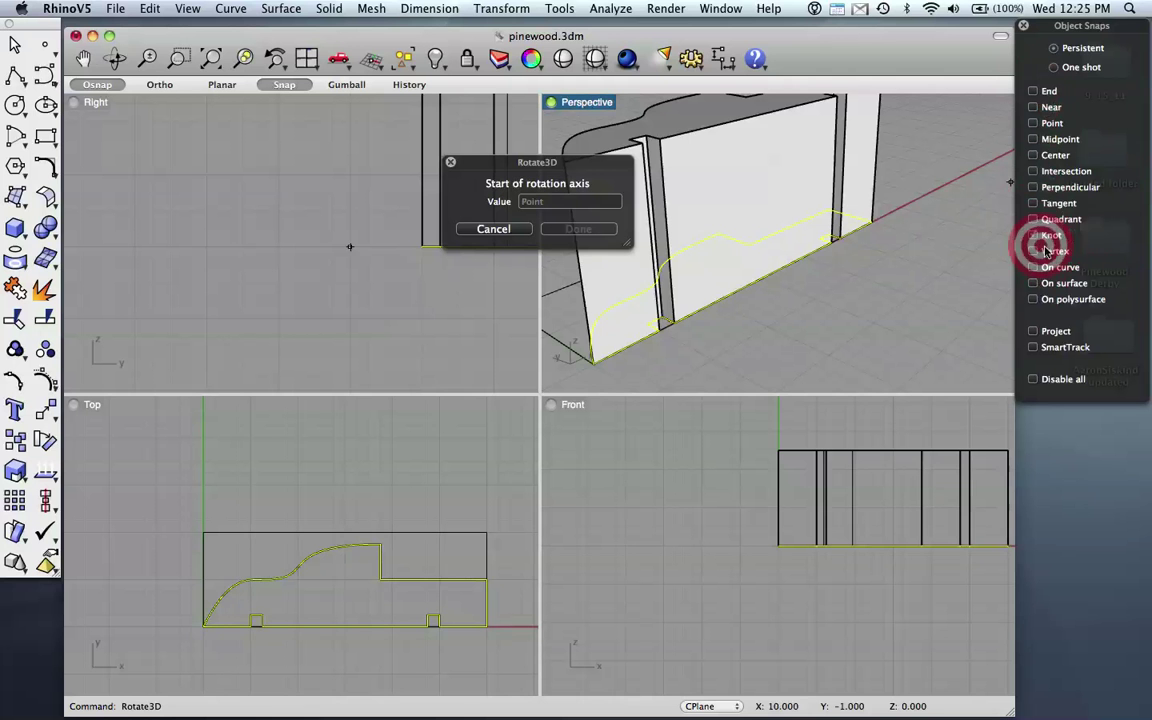
pyautogui.click(593, 363)
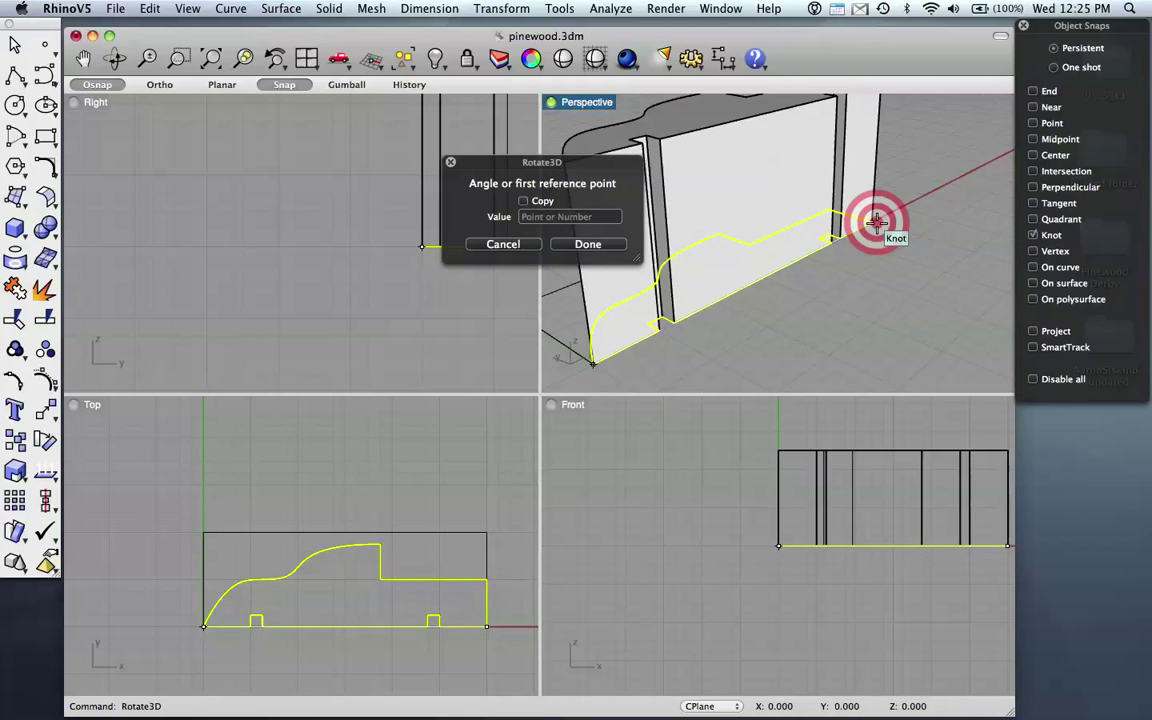
pyautogui.scroll(-10, 730, 270)
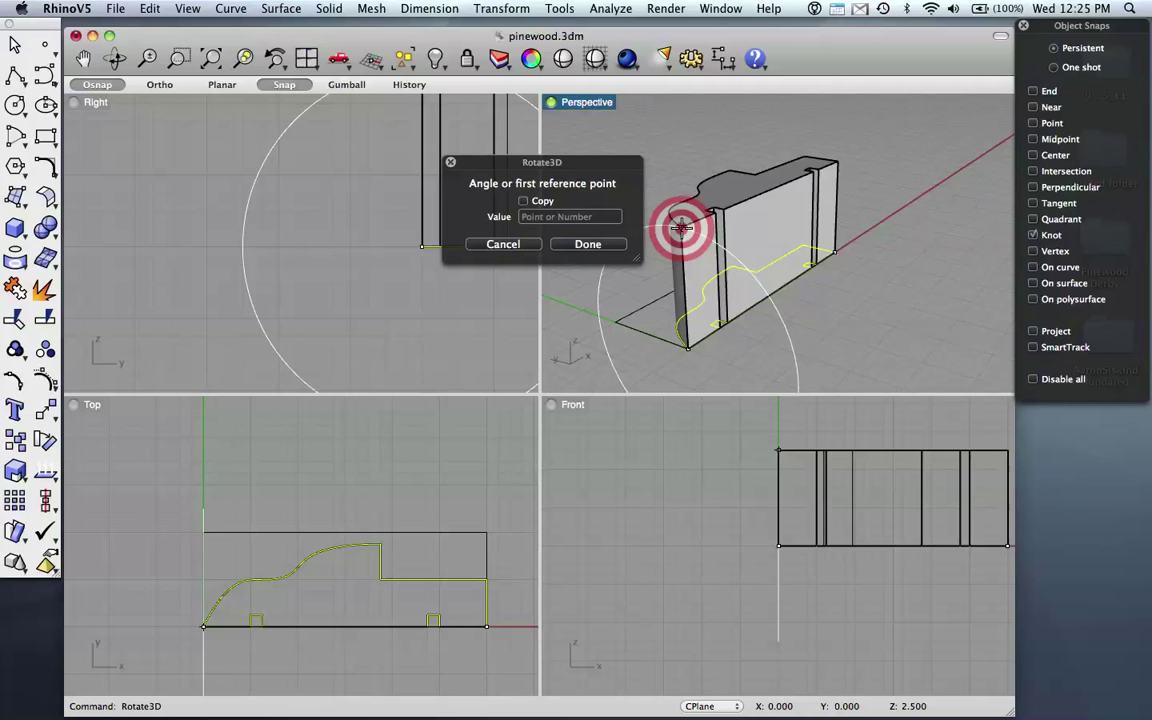
pyautogui.click(683, 226)
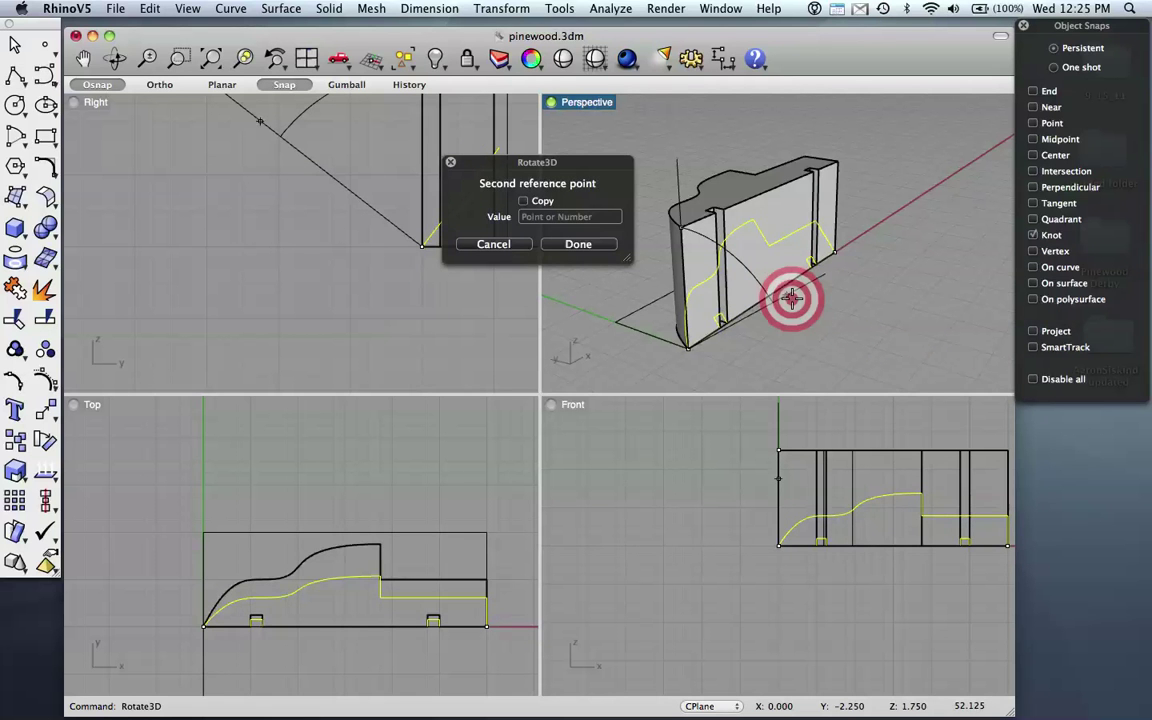
# Rotate3D the car solid 90° about its front bottom edge so it lies flat on the ground
pyautogui.click(791, 297)
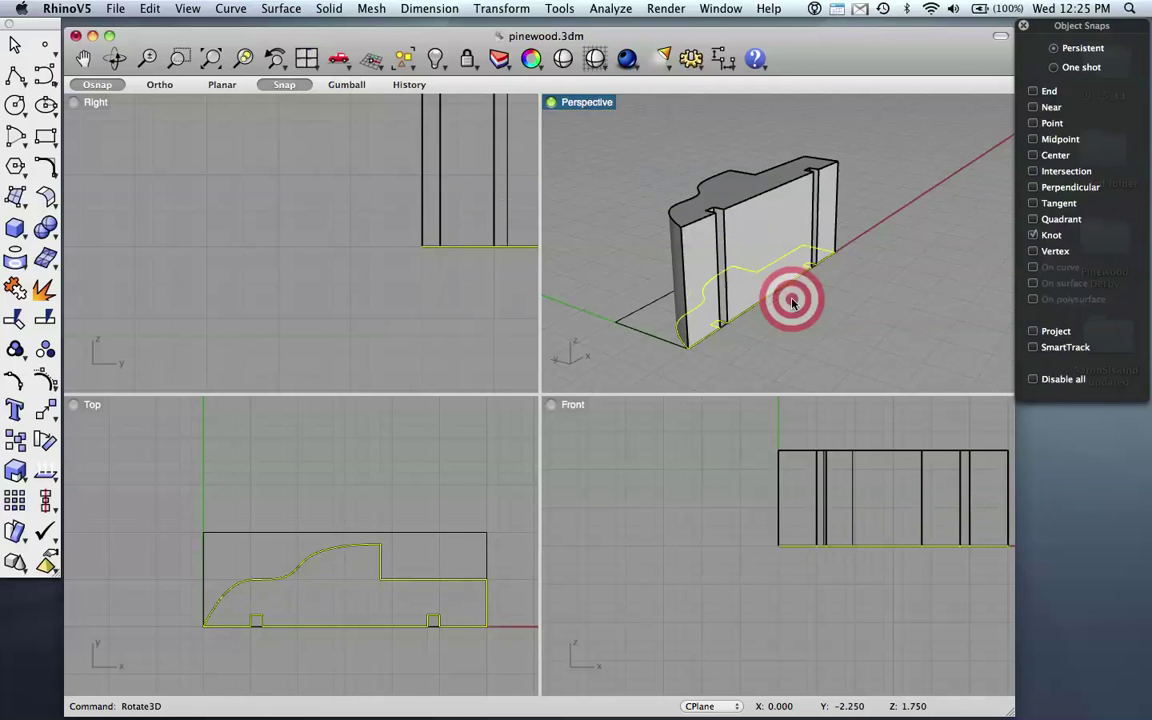
pyautogui.click(776, 220)
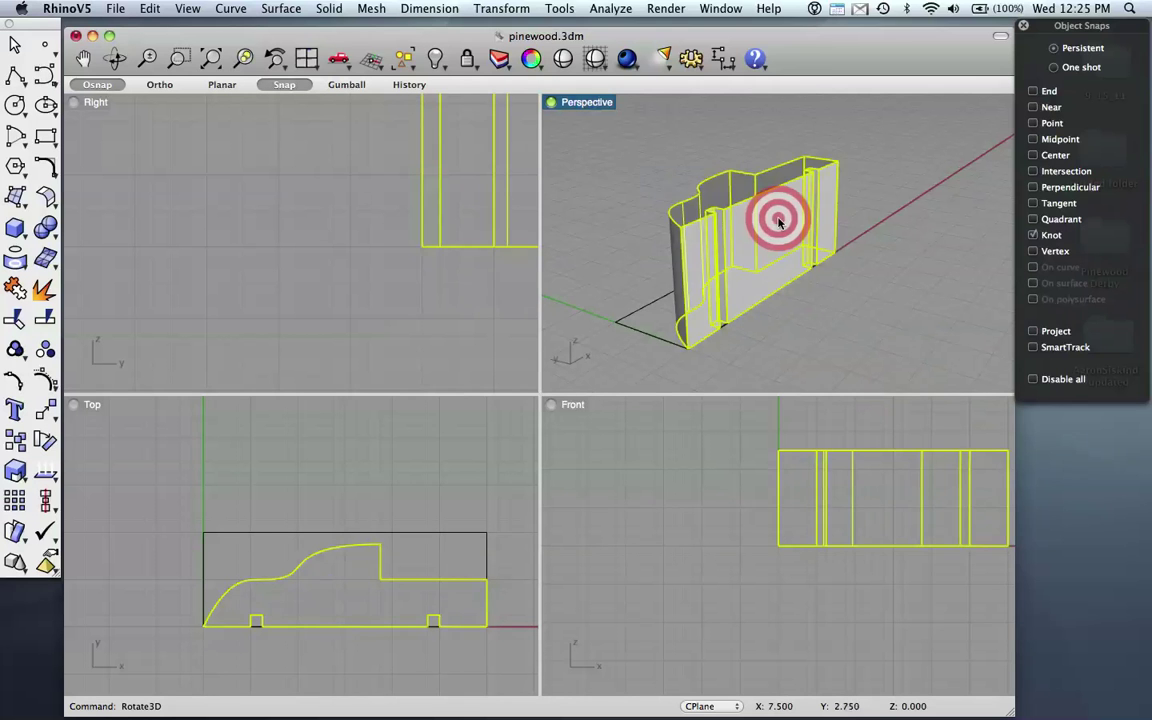
pyautogui.write('Rotate')
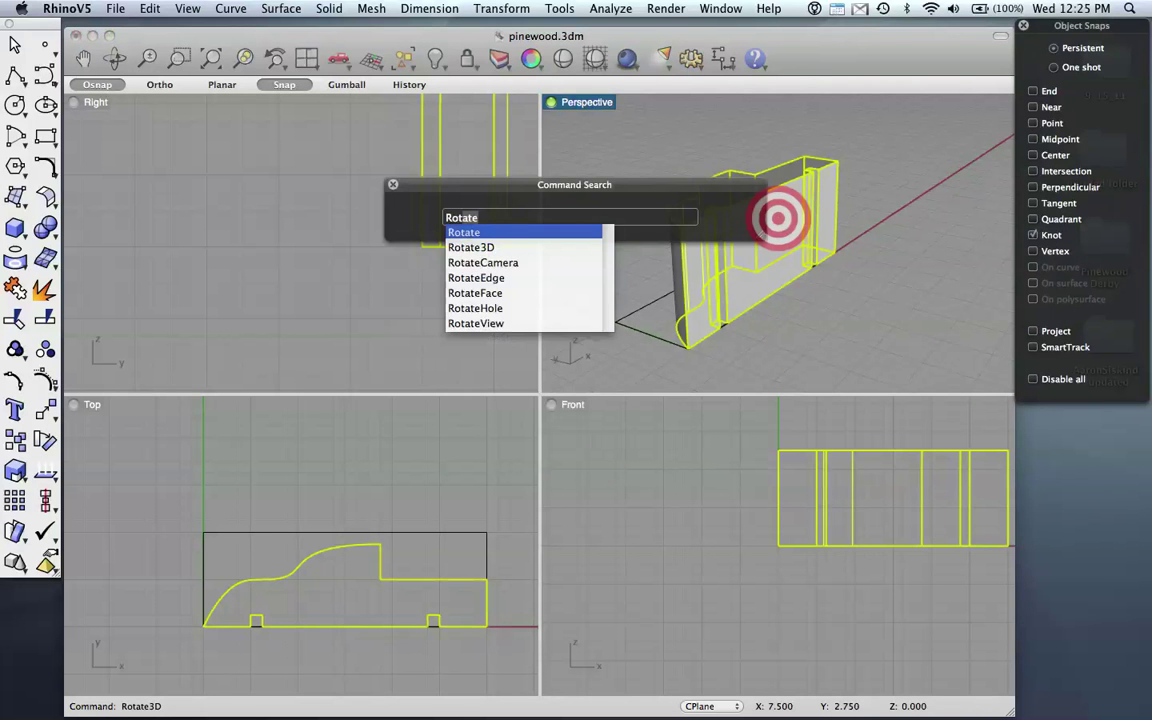
pyautogui.press('Down')
pyautogui.press('Return')
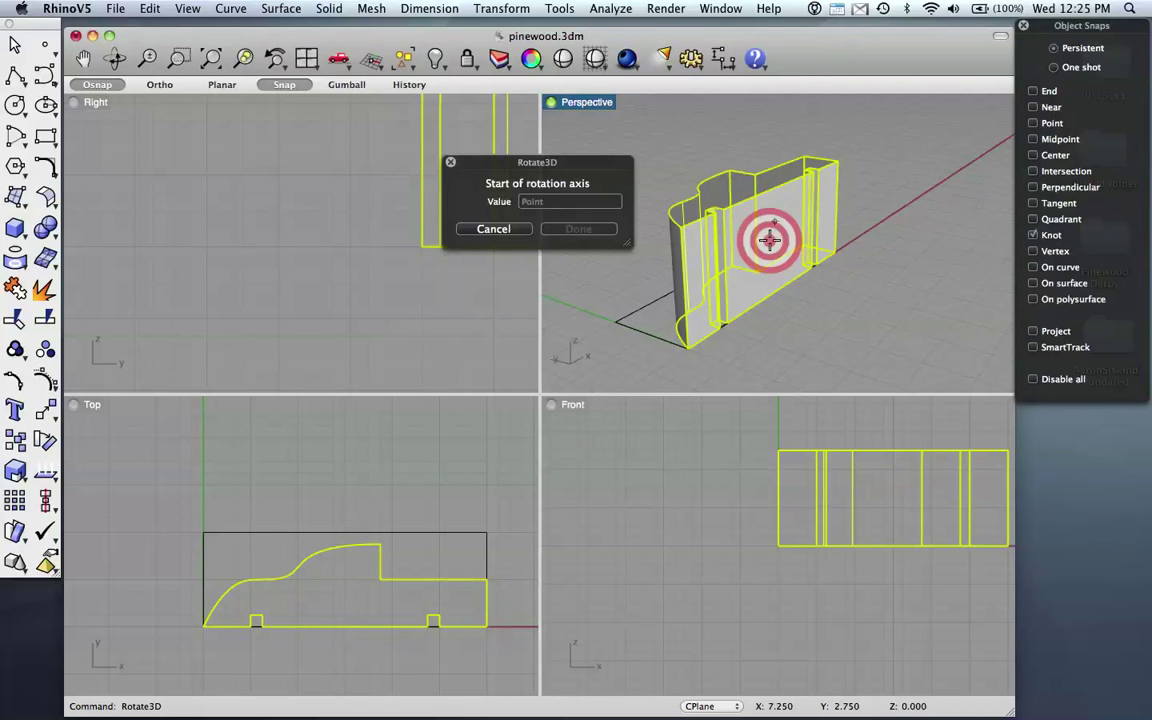
pyautogui.click(689, 346)
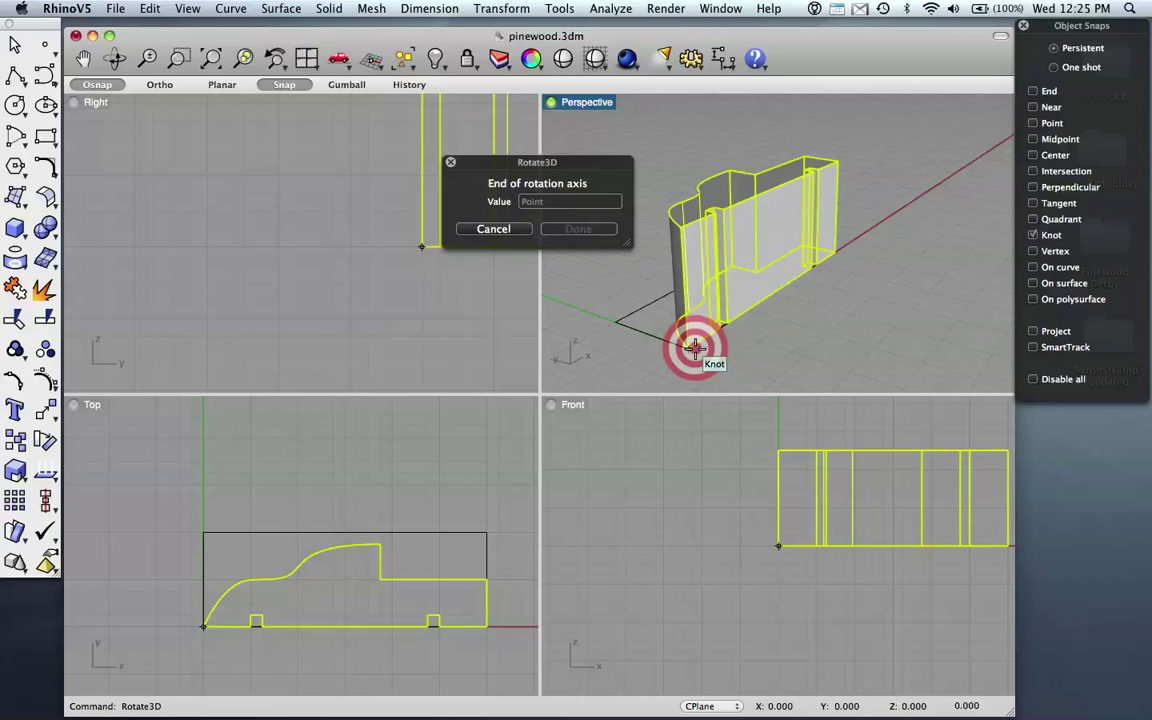
pyautogui.click(843, 254)
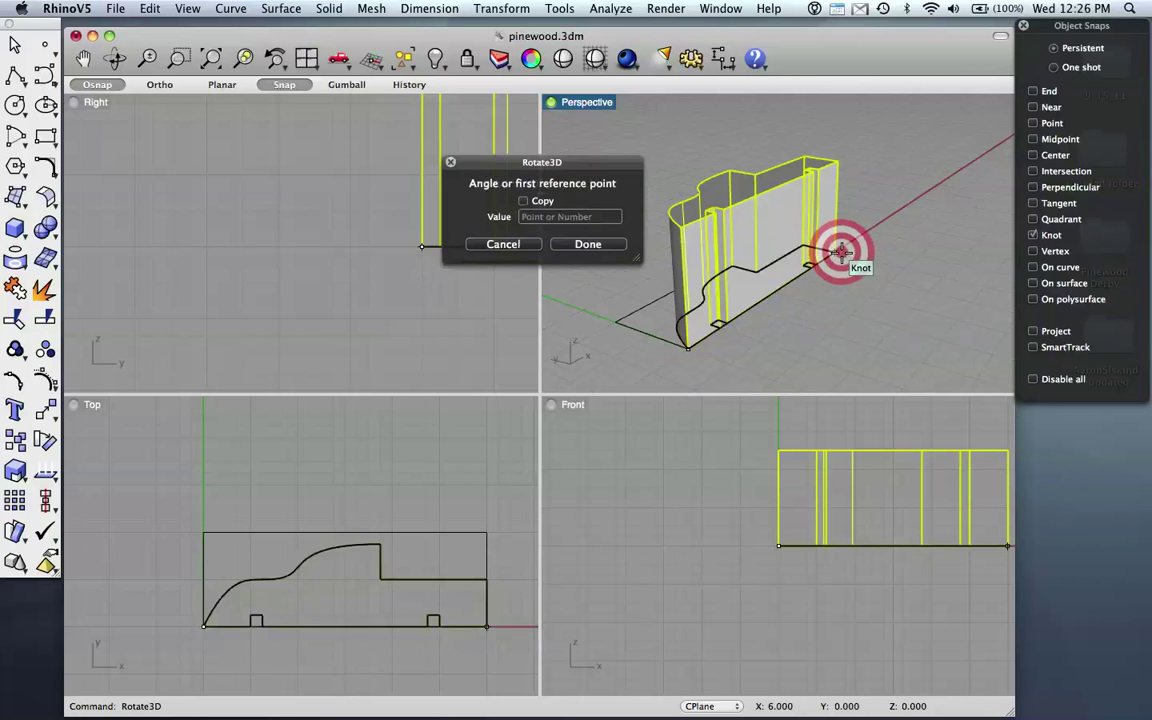
pyautogui.click(680, 228)
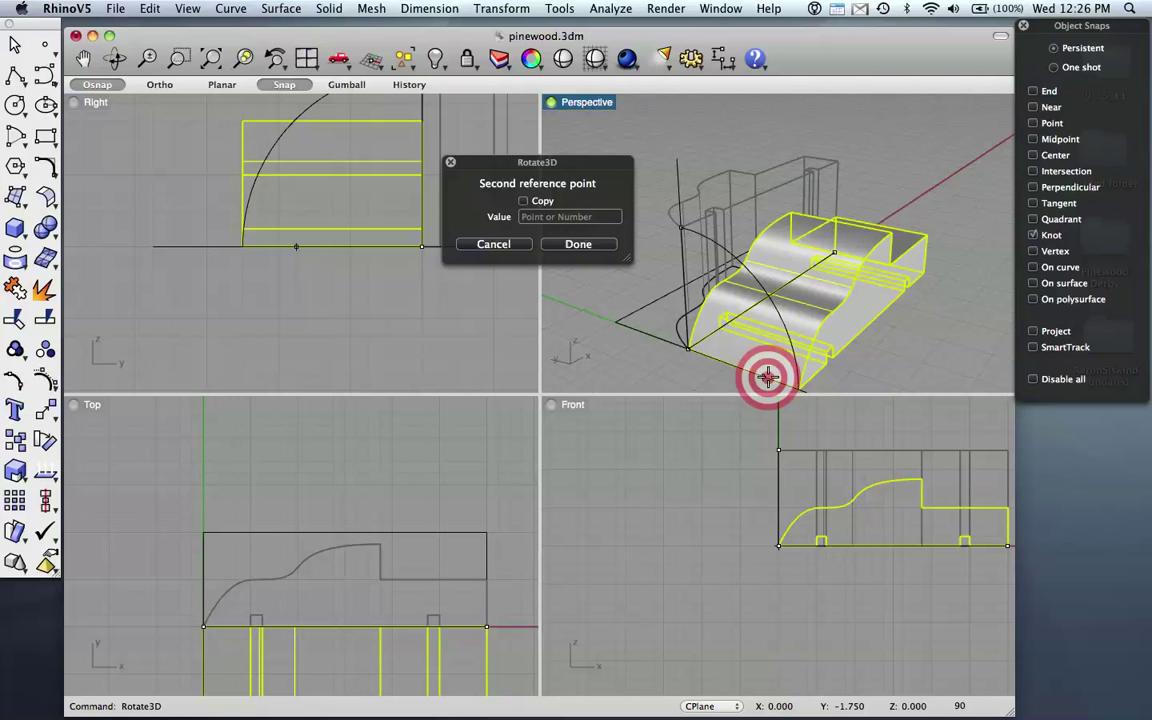
pyautogui.click(767, 376)
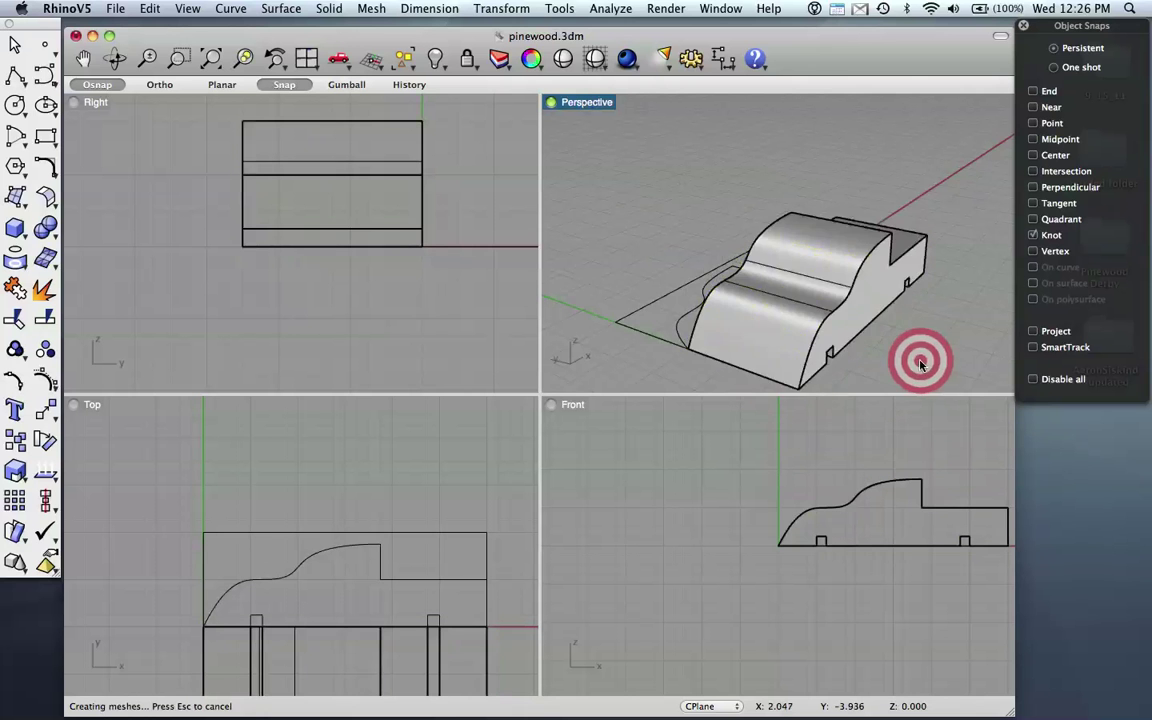
pyautogui.moveTo(870, 322); pyautogui.dragTo(889, 345, button='right')
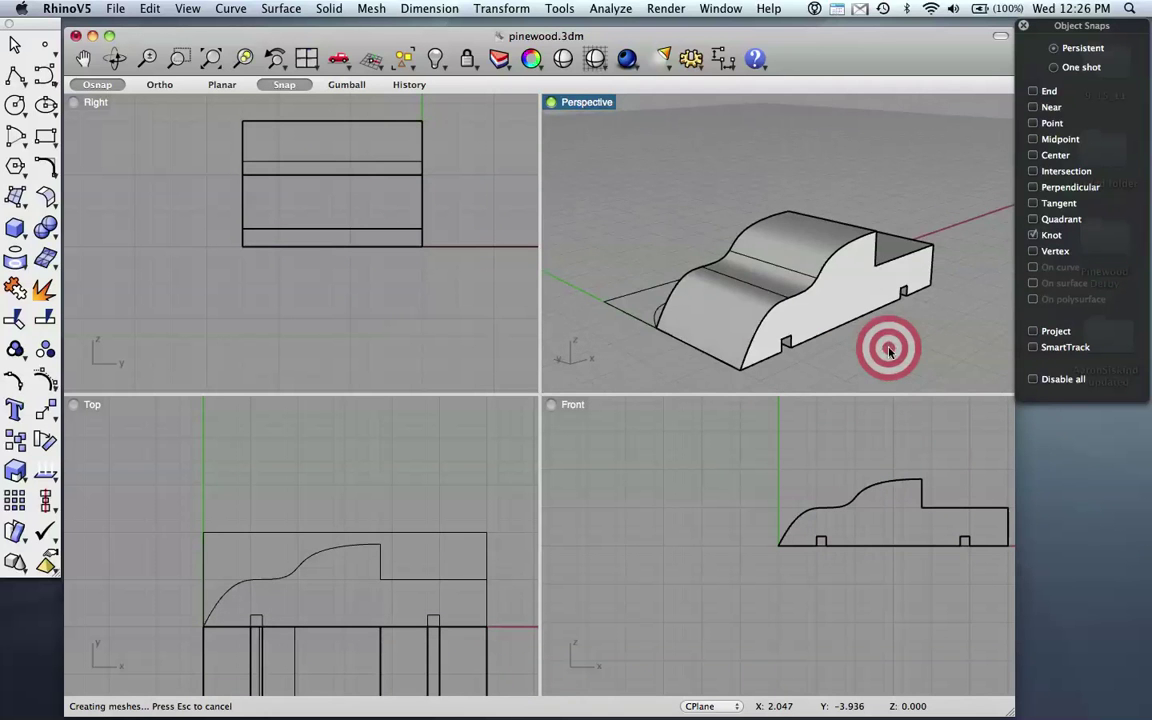